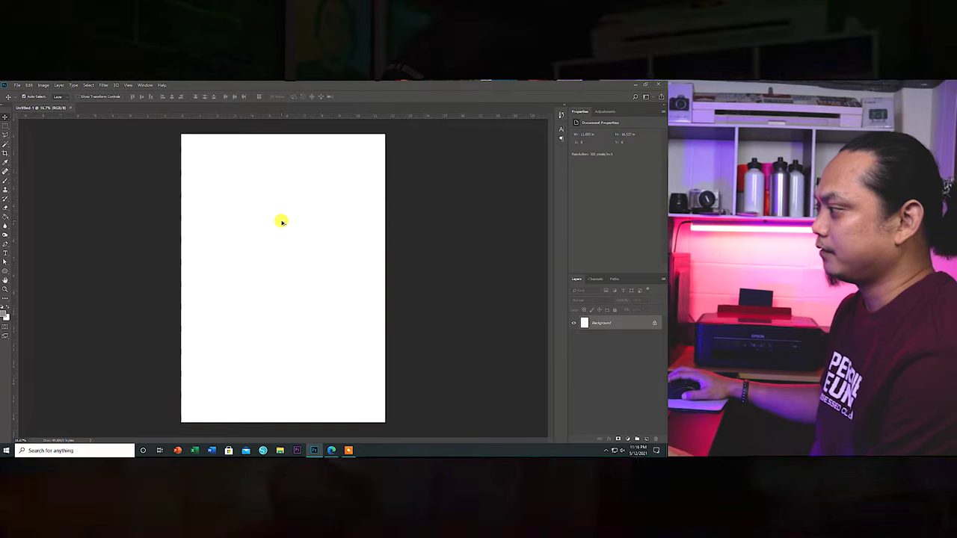
Open the image john_wick_chapter_three_ver20_xlg-700x1037 from the Downloads folder.
{"action": "left_click", "coordinate": [14, 85]}
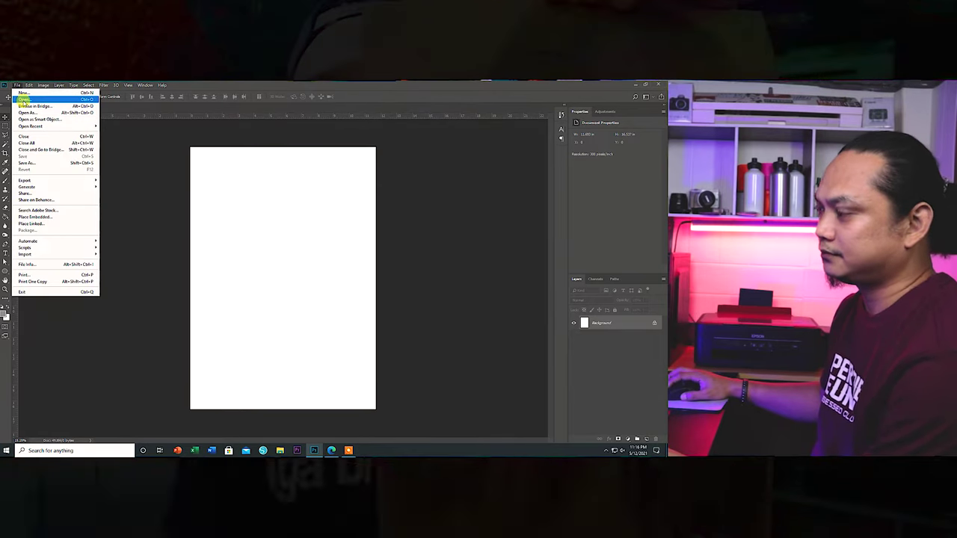
{"action": "key", "text": "Escape"}
{"action": "key", "text": "ctrl+o"}
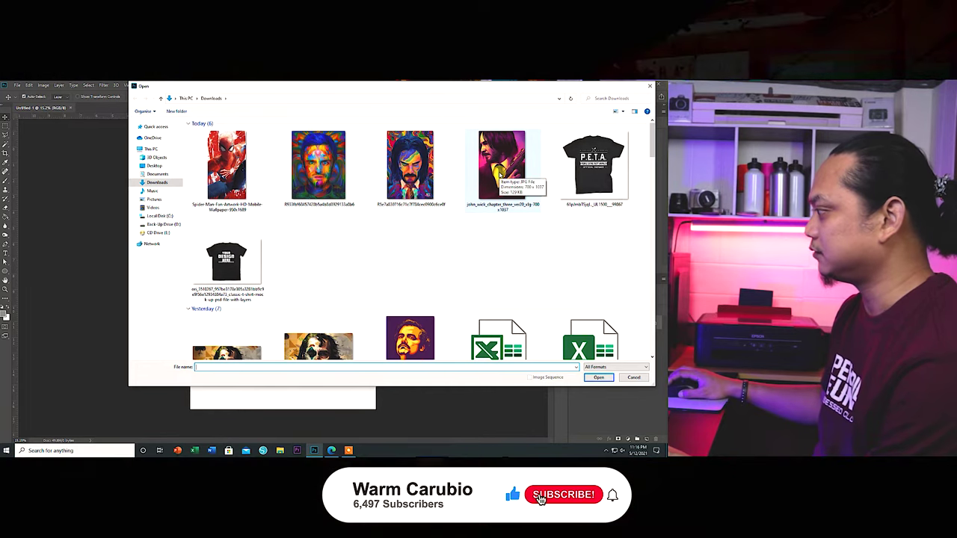
{"action": "double_click", "coordinate": [501, 172]}
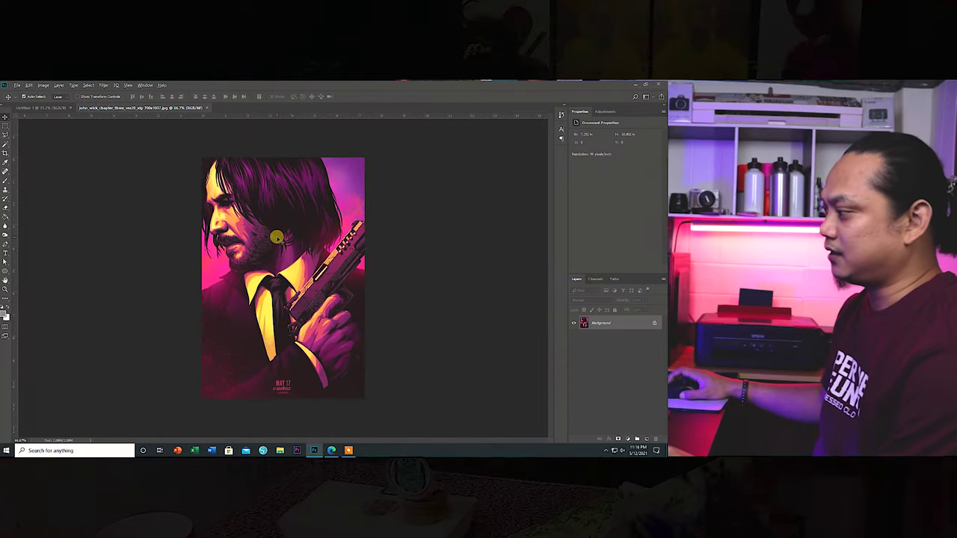
Set the poster image's resolution to 300 pixels/inch in Image Size with resampling on.
{"action": "scroll", "coordinate": [276, 238], "scroll_direction": "up", "scroll_amount": 3}
{"action": "scroll", "coordinate": [277, 238], "scroll_direction": "down", "scroll_amount": 4}
{"action": "scroll", "coordinate": [276, 238], "scroll_direction": "up", "scroll_amount": 1}
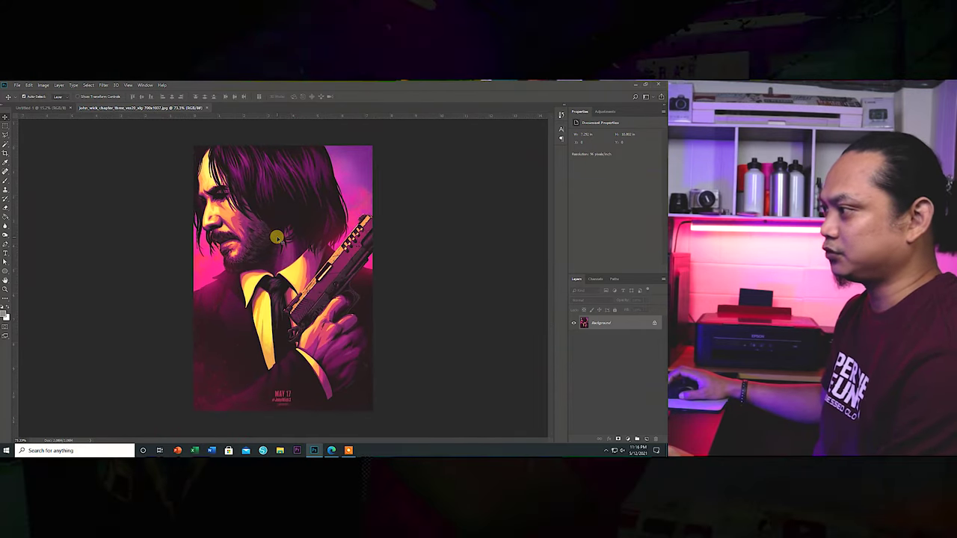
{"action": "scroll", "coordinate": [270, 173], "scroll_direction": "up", "scroll_amount": 1}
{"action": "scroll", "coordinate": [273, 177], "scroll_direction": "down", "scroll_amount": 2}
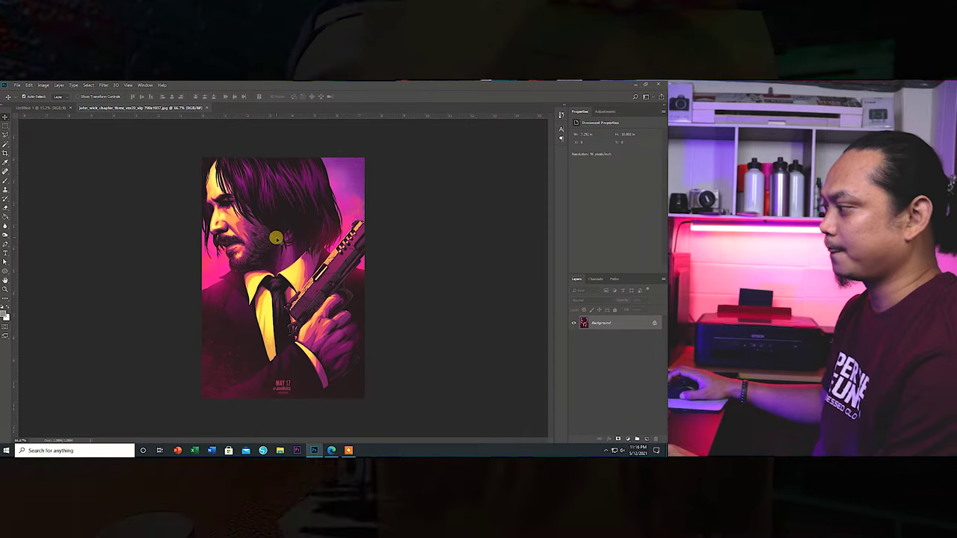
{"action": "left_click", "coordinate": [44, 85]}
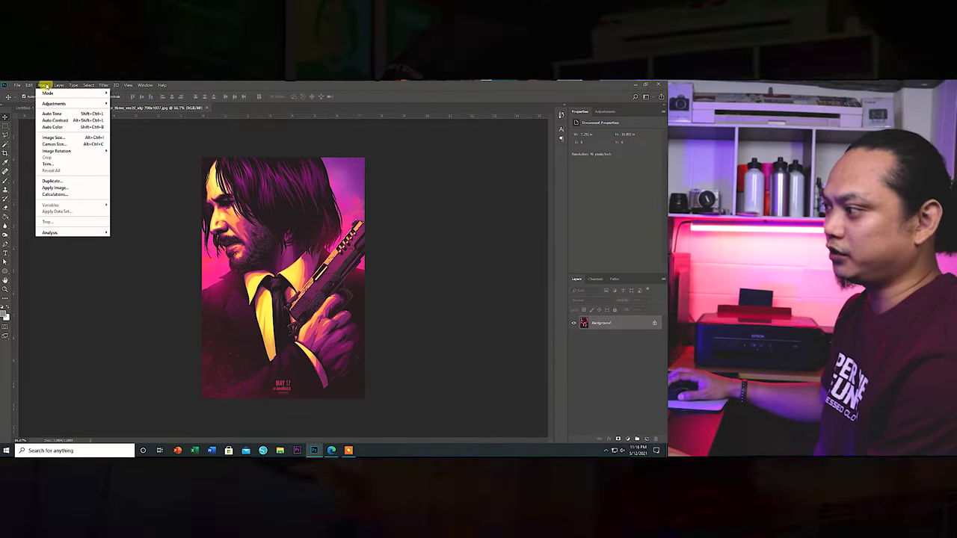
{"action": "left_click", "coordinate": [53, 138]}
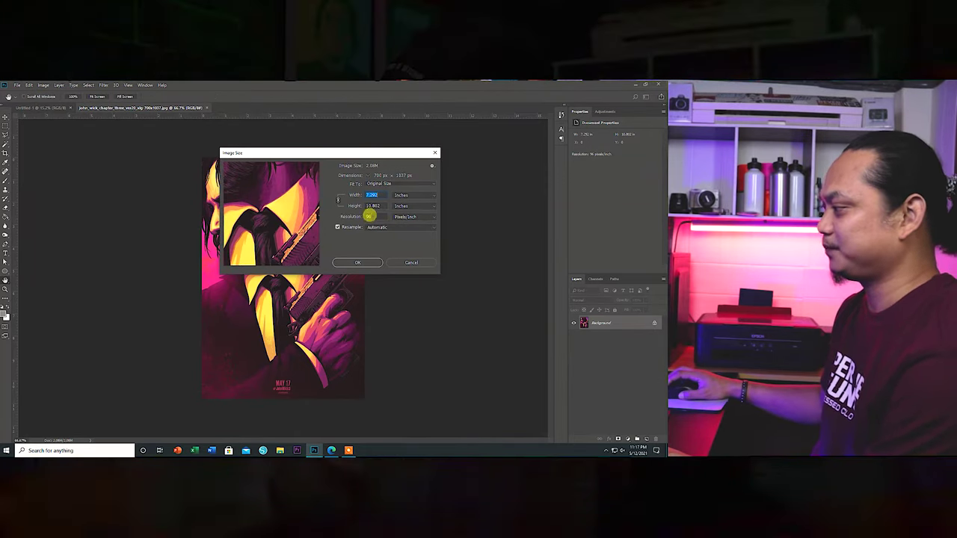
{"action": "double_click", "coordinate": [369, 216]}
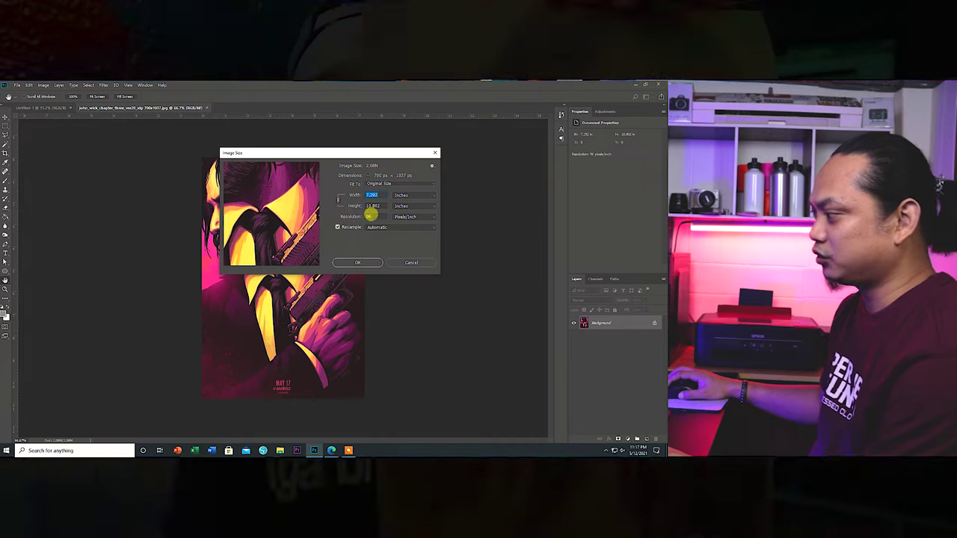
{"action": "type", "text": "300"}
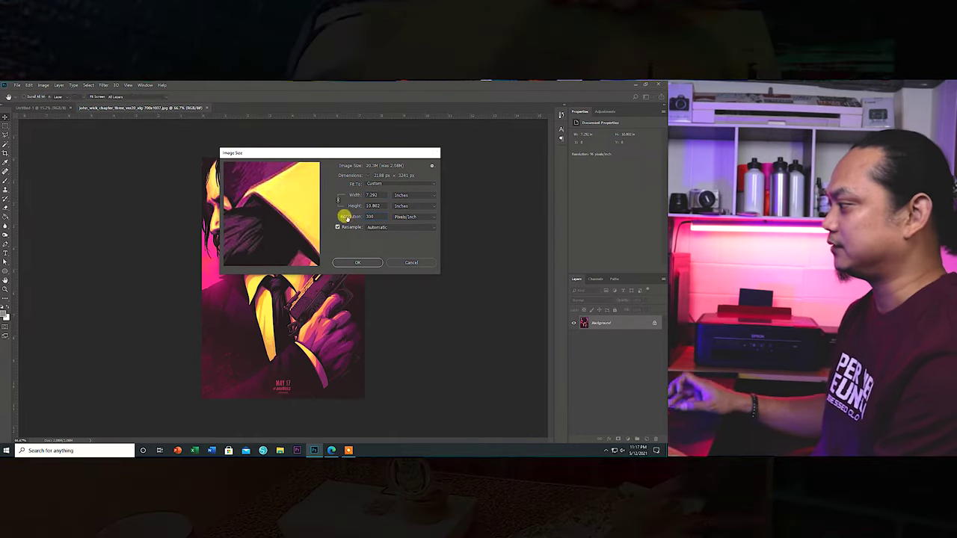
{"action": "key", "text": "Return"}
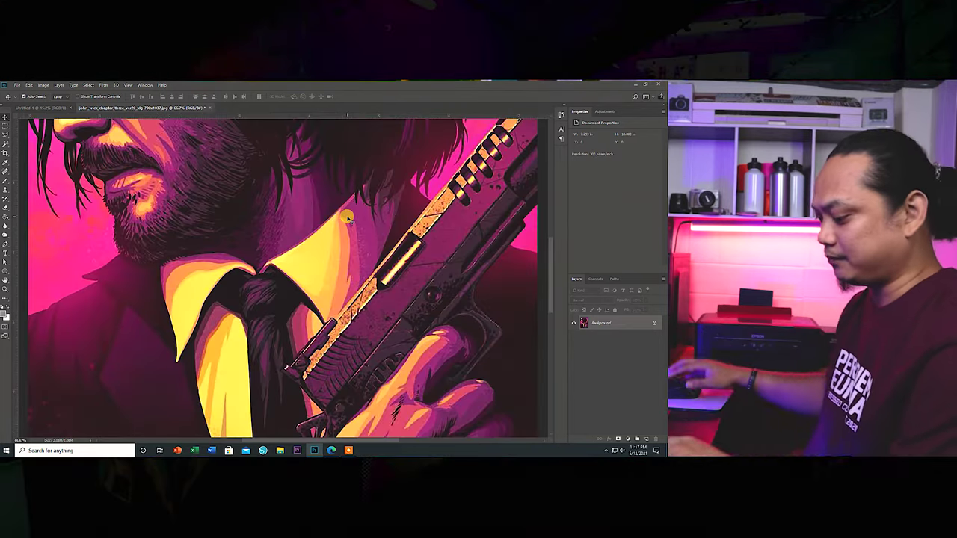
Copy the poster into the blank Untitled-1 document and enlarge it to about 10.7 by 15.9 in, leaving a thin white border.
{"action": "scroll", "coordinate": [306, 209], "scroll_direction": "down", "scroll_amount": 5}
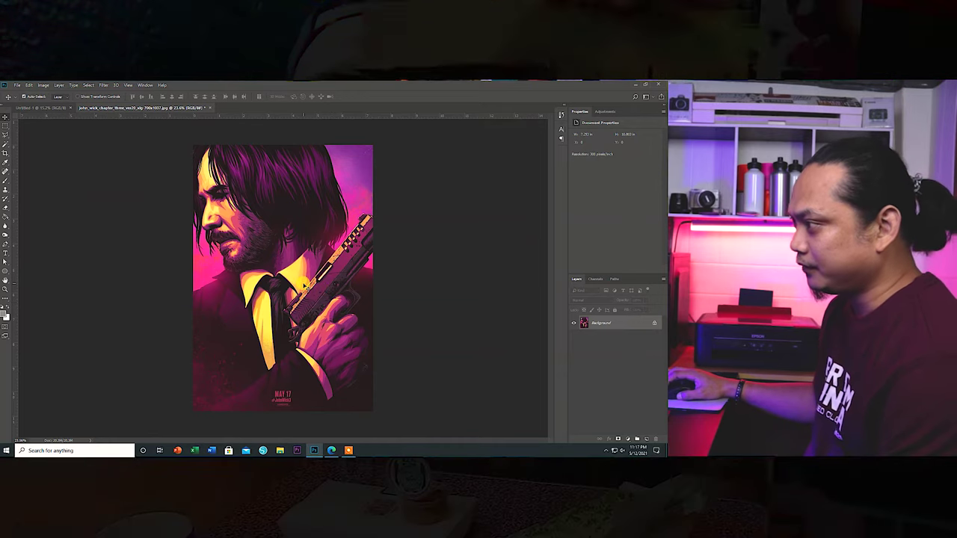
{"action": "left_click", "coordinate": [249, 252]}
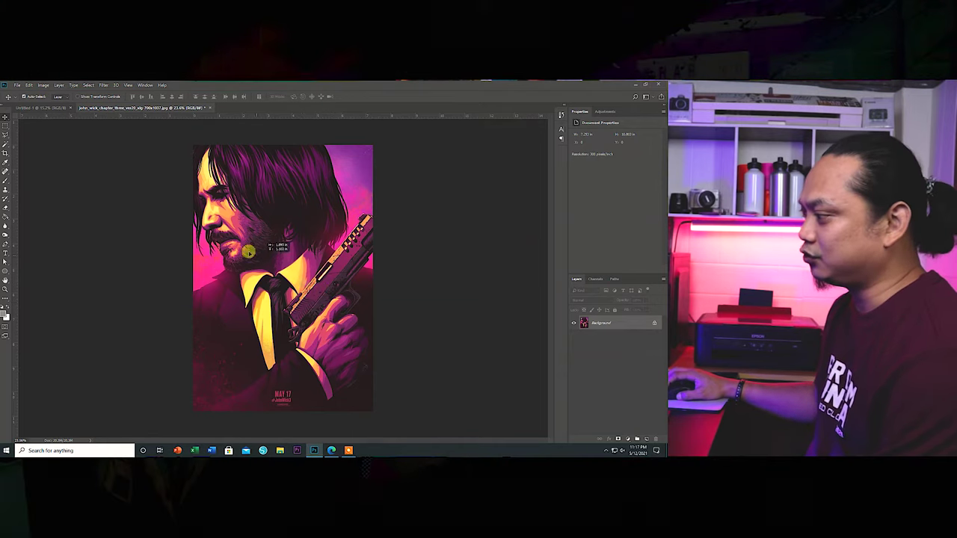
{"action": "left_click", "coordinate": [42, 108]}
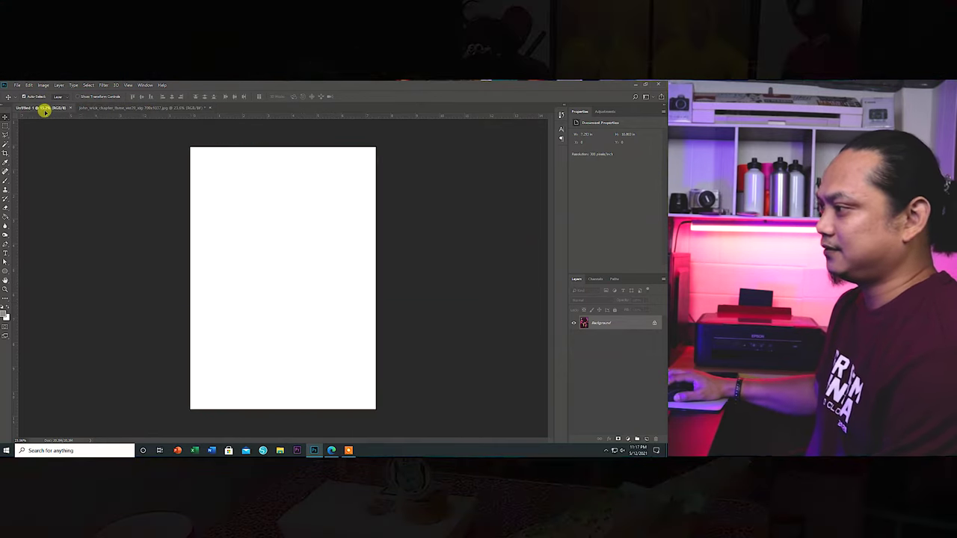
{"action": "key", "text": "ctrl+v"}
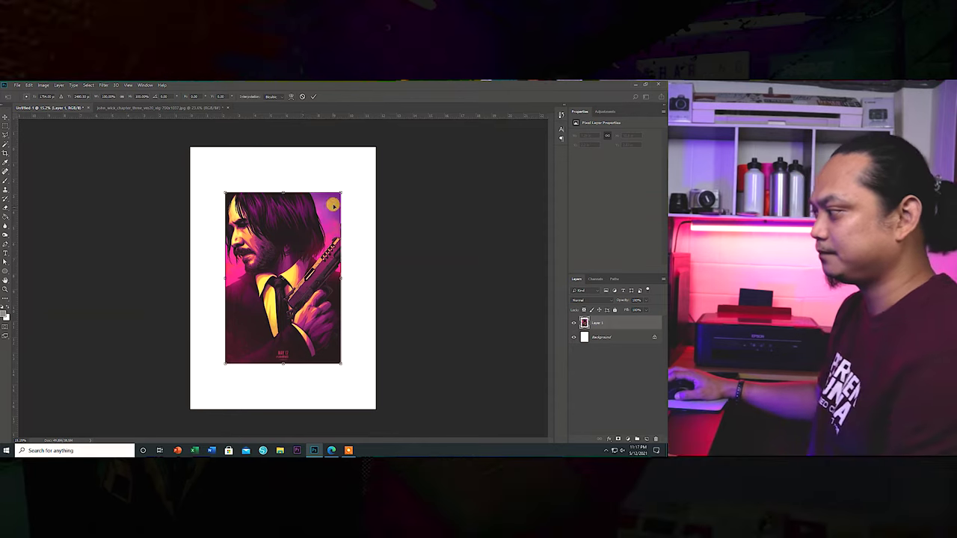
{"action": "left_click_drag", "start_coordinate": [339, 186], "coordinate": [371, 154]}
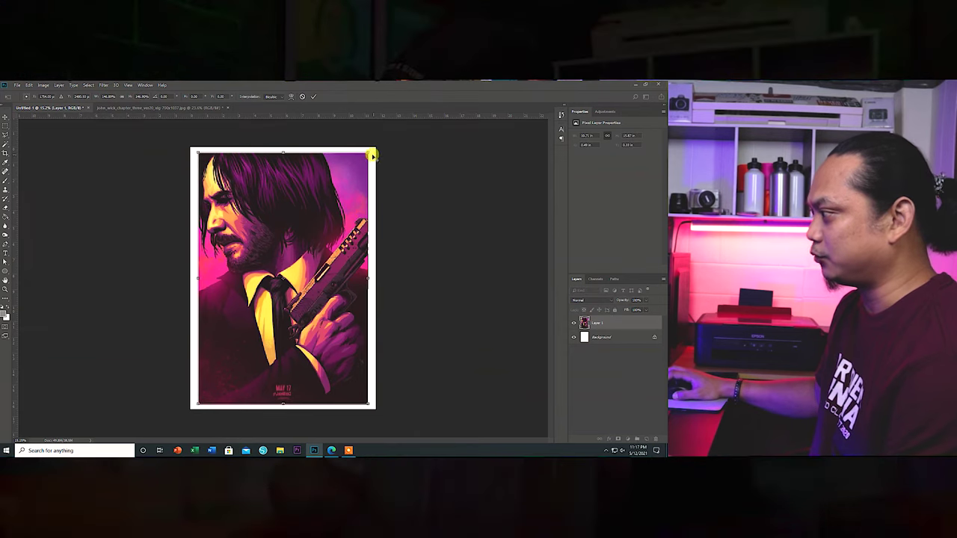
{"action": "left_click", "coordinate": [314, 96]}
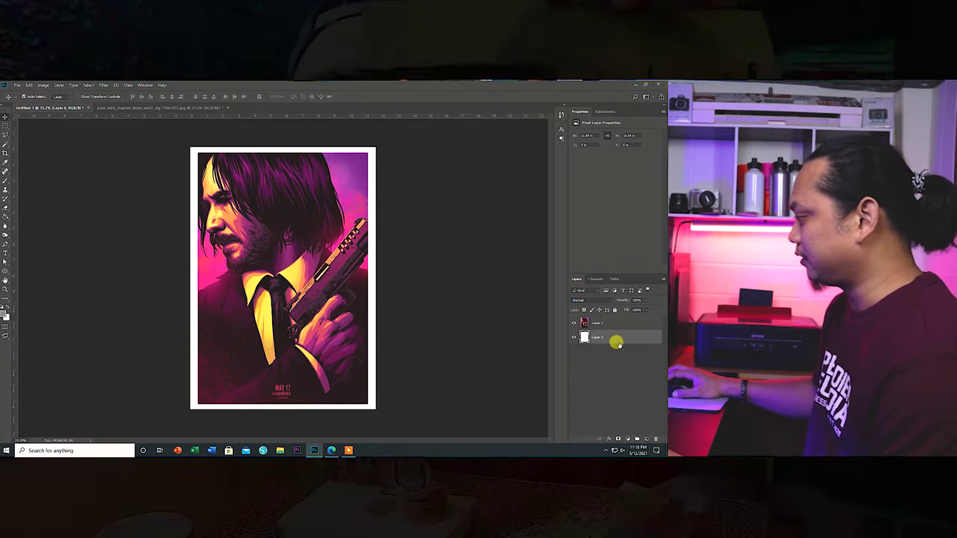
Undo the last layer change, then unlock the white Background layer to make it a regular layer.
{"action": "key", "text": "ctrl+z"}
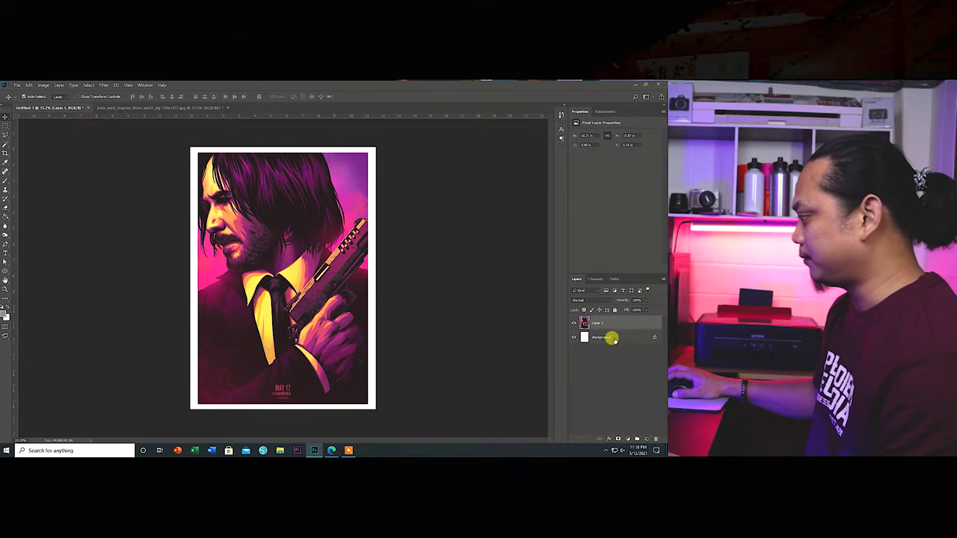
{"action": "left_click", "coordinate": [635, 337]}
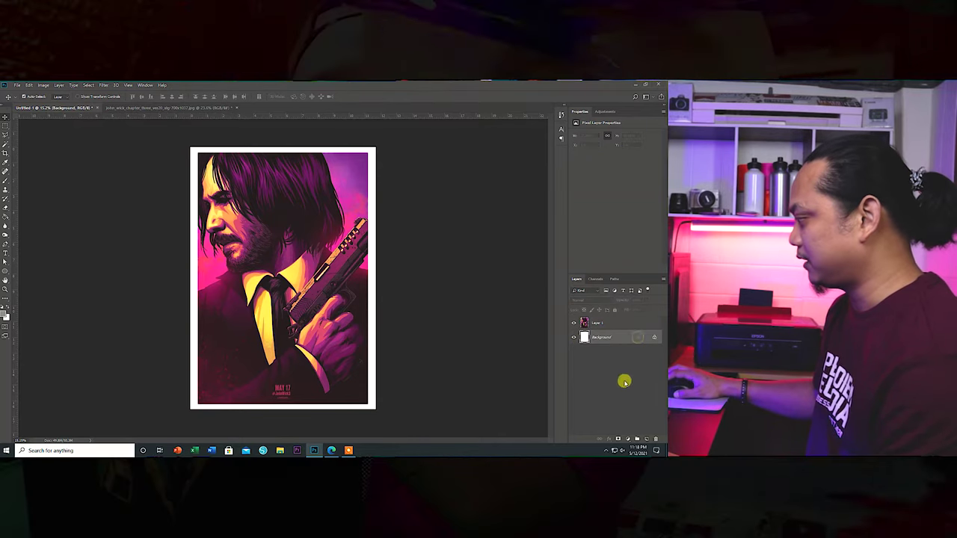
{"action": "left_click", "coordinate": [653, 337]}
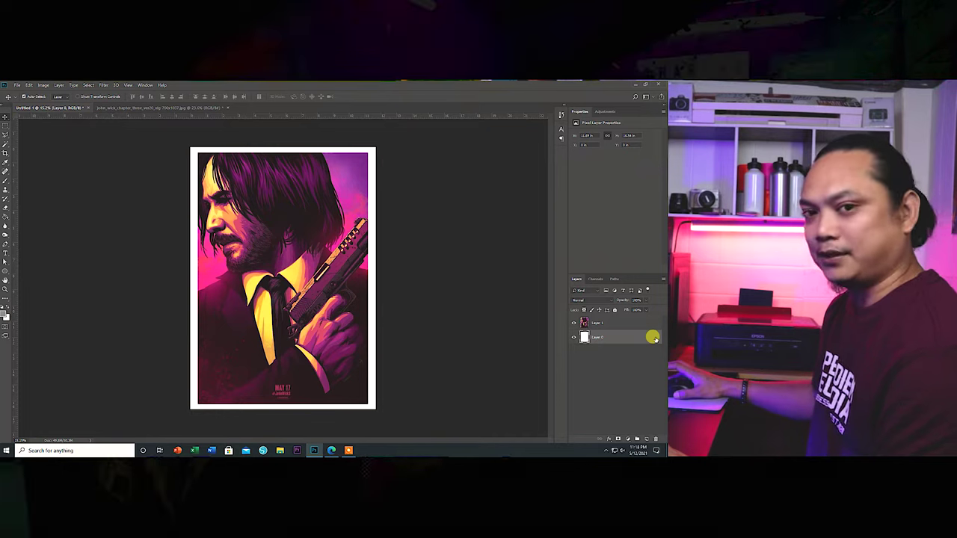
Place a horizontal guide across the page's vertical centre, using the white layer's Free Transform bounds as reference.
{"action": "key", "text": "ctrl+t"}
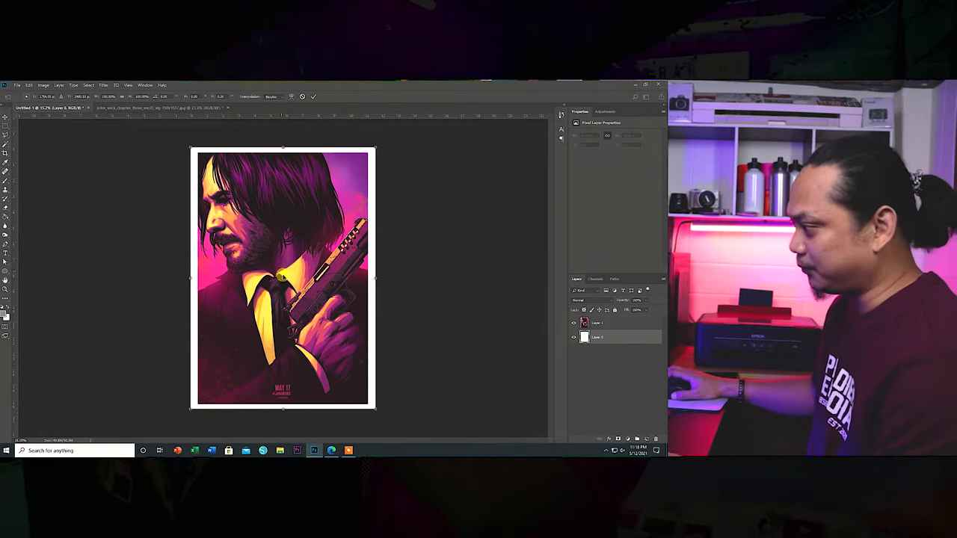
{"action": "scroll", "coordinate": [278, 263], "scroll_direction": "up", "scroll_amount": 3}
{"action": "scroll", "coordinate": [280, 269], "scroll_direction": "down", "scroll_amount": 4}
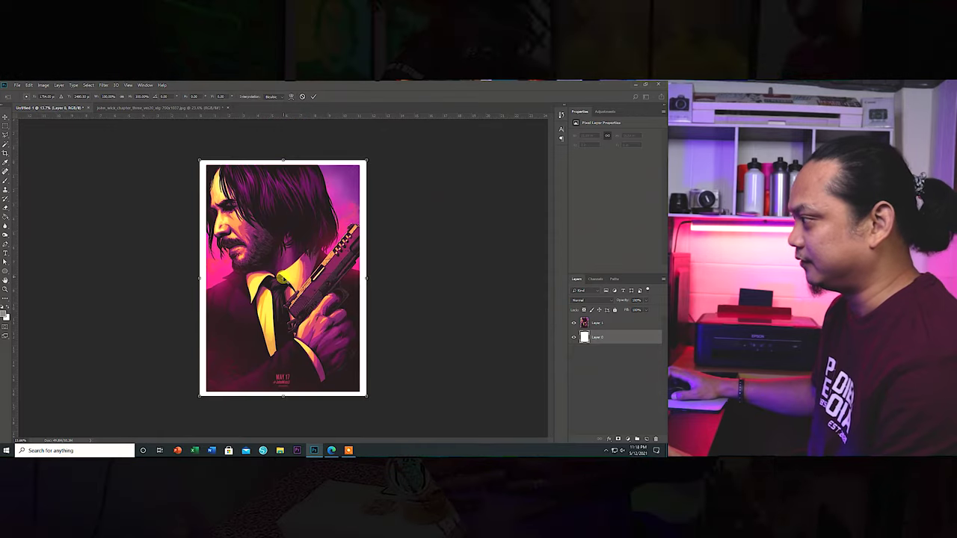
{"action": "scroll", "coordinate": [283, 278], "scroll_direction": "up", "scroll_amount": 2}
{"action": "scroll", "coordinate": [282, 278], "scroll_direction": "down", "scroll_amount": 1}
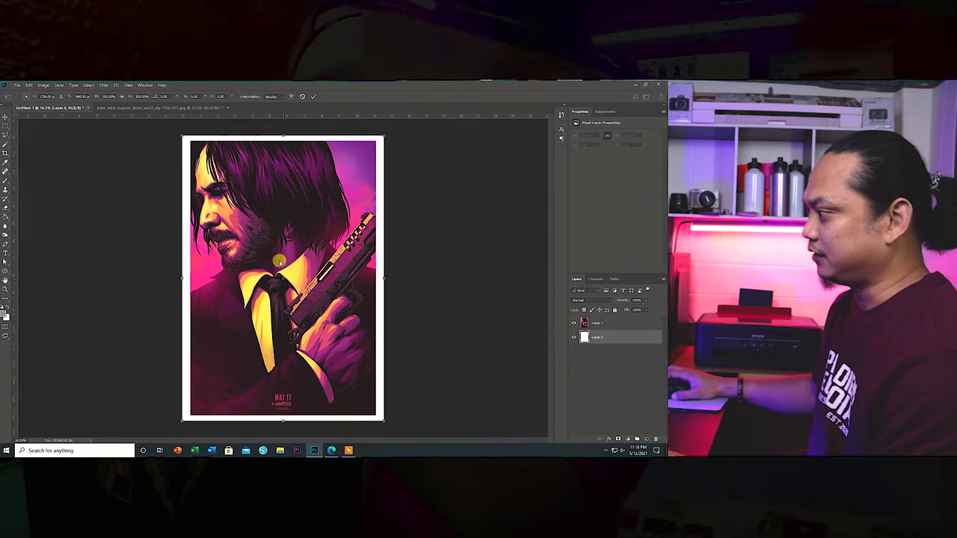
{"action": "left_click_drag", "start_coordinate": [299, 117], "coordinate": [299, 278]}
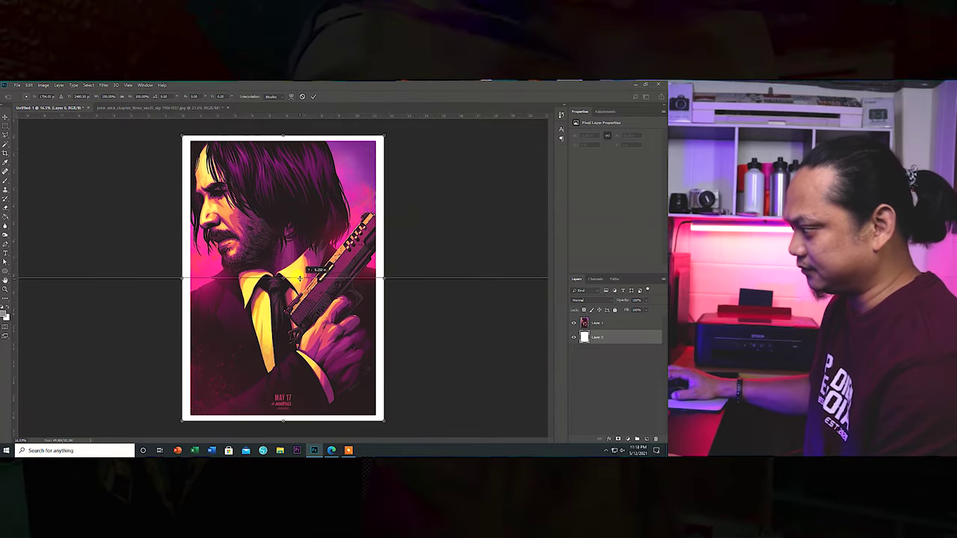
{"action": "left_click", "coordinate": [303, 157]}
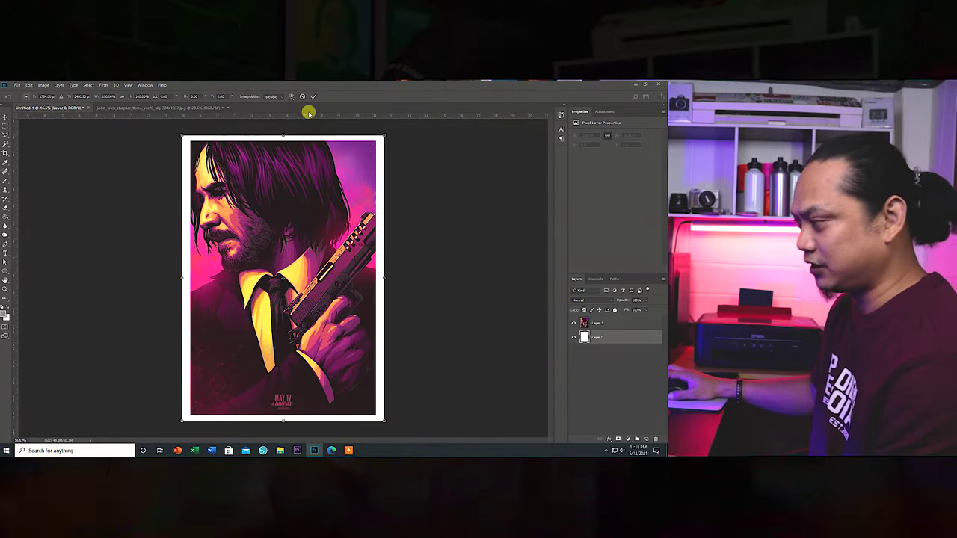
{"action": "left_click", "coordinate": [312, 96]}
{"action": "left_click_drag", "start_coordinate": [306, 131], "coordinate": [309, 278]}
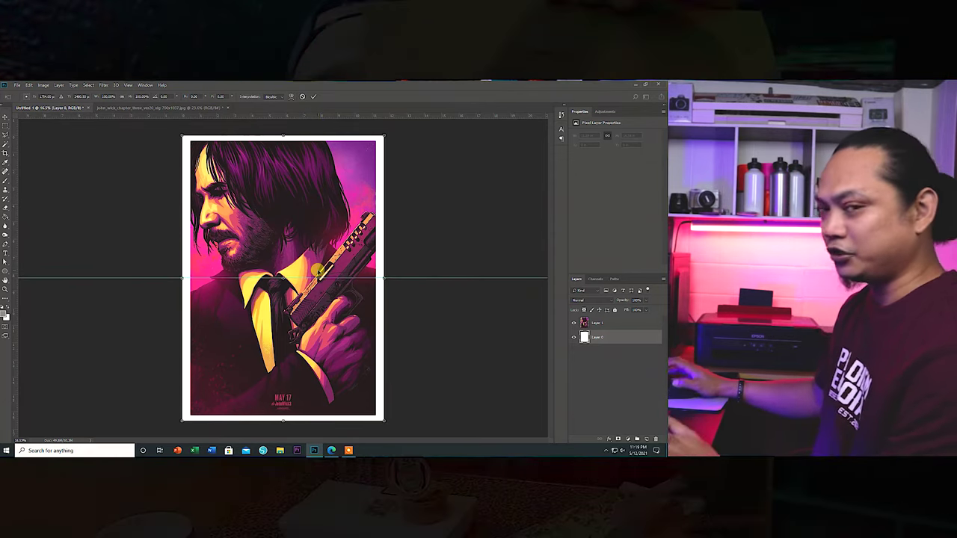
{"action": "key", "text": "Return"}
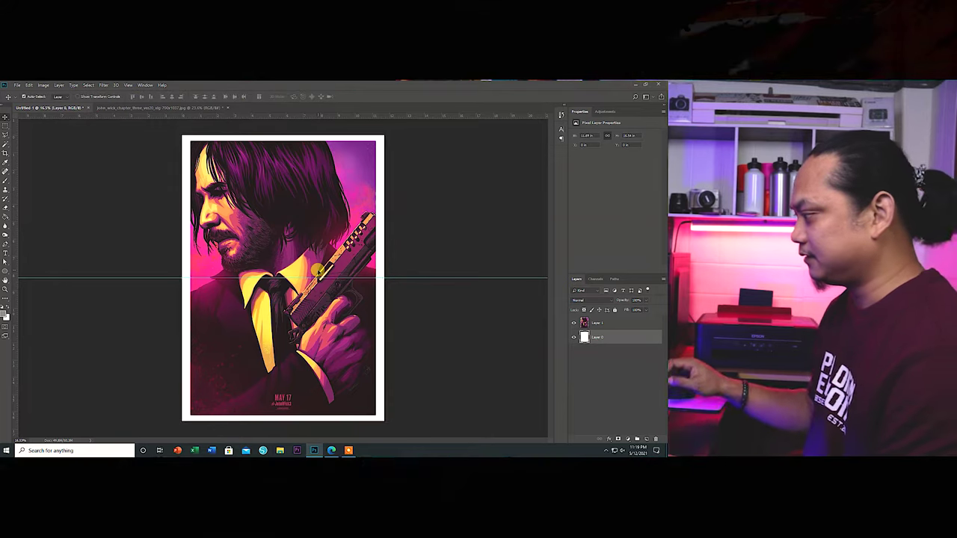
Copy the part of Layer 1 above the guide to a new layer with a rectangular selection, and check it with Layer 1 hidden.
{"action": "left_click", "coordinate": [621, 325]}
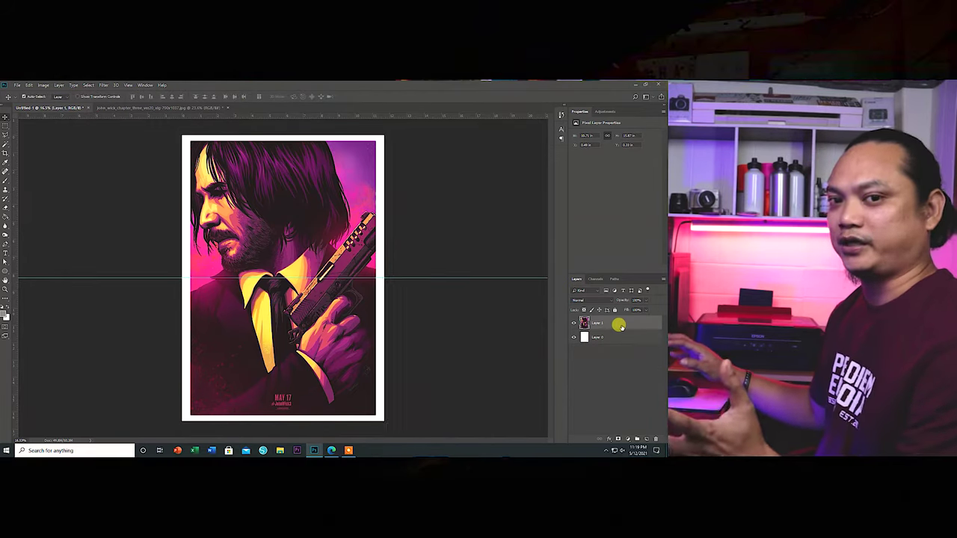
{"action": "left_click", "coordinate": [5, 126]}
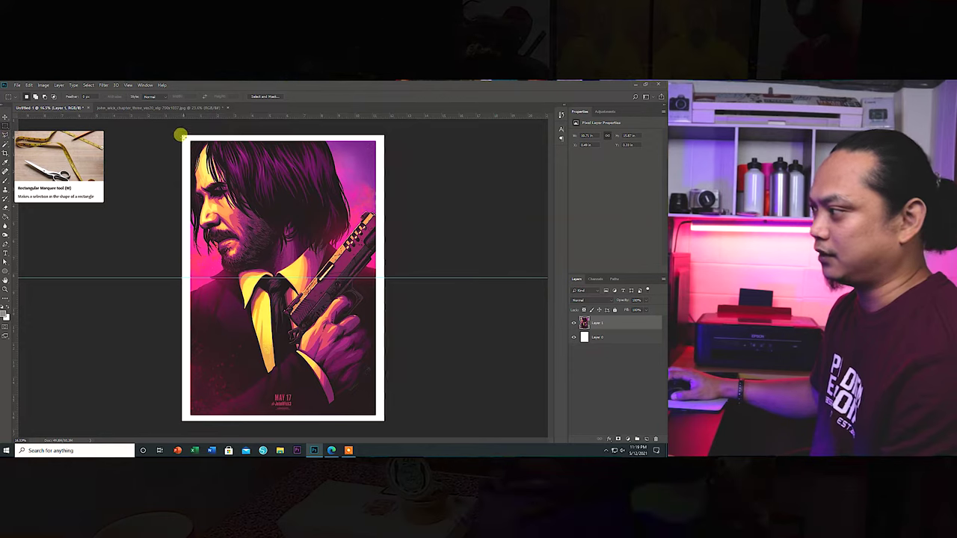
{"action": "left_click_drag", "start_coordinate": [181, 136], "coordinate": [384, 278]}
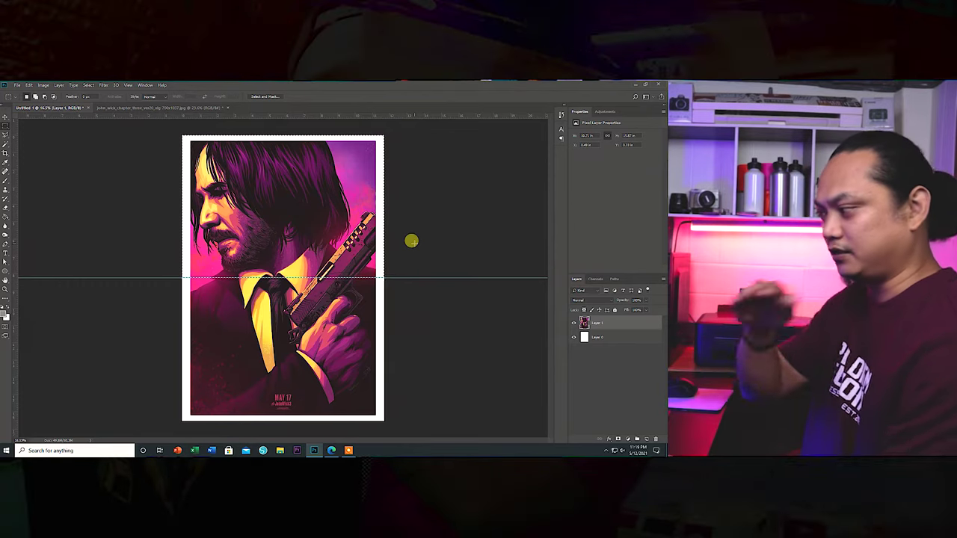
{"action": "scroll", "coordinate": [326, 260], "scroll_direction": "up", "scroll_amount": 3}
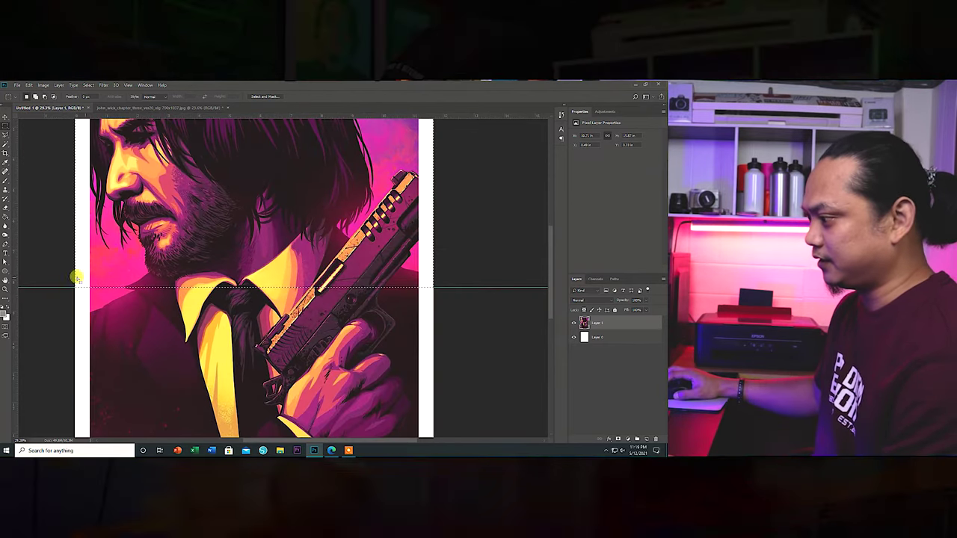
{"action": "scroll", "coordinate": [331, 258], "scroll_direction": "down", "scroll_amount": 3}
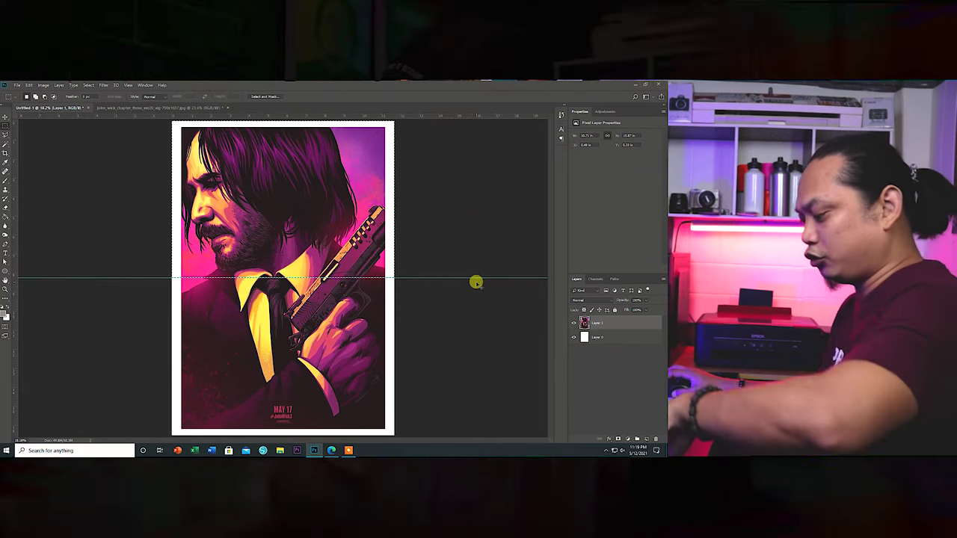
{"action": "key", "text": "ctrl+j"}
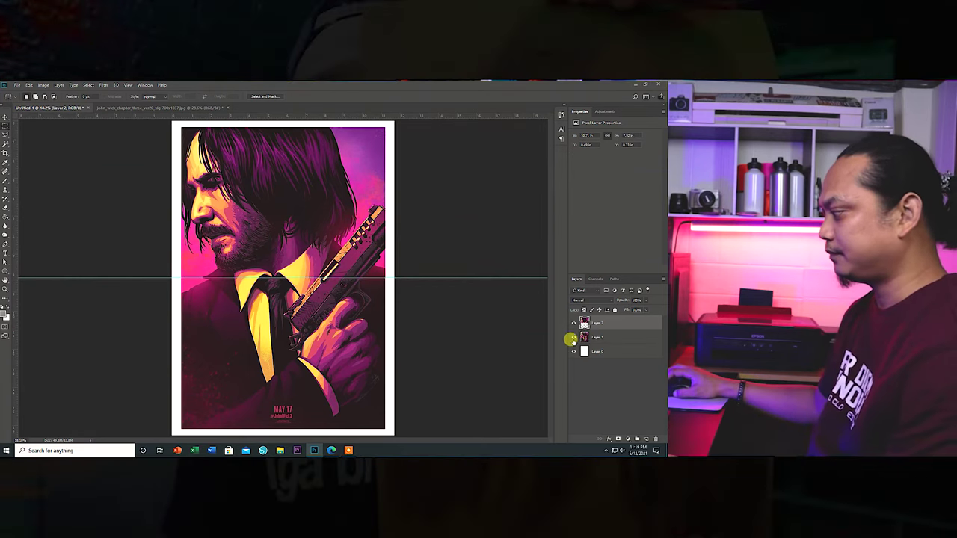
{"action": "left_click", "coordinate": [574, 337]}
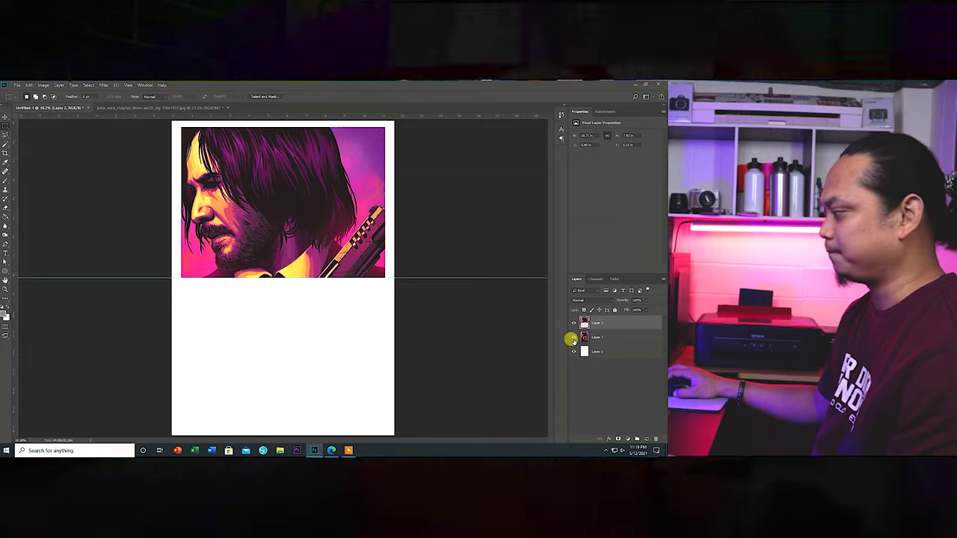
{"action": "left_click", "coordinate": [573, 338]}
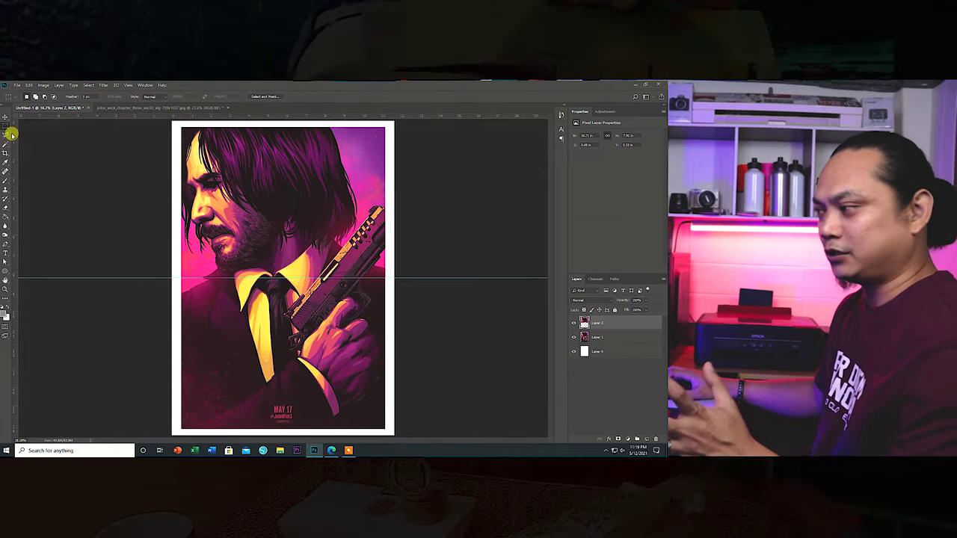
Create a new blank portrait A4 document, 210 x 297 mm, at 300 pixels/inch.
{"action": "left_click", "coordinate": [18, 86]}
{"action": "left_click", "coordinate": [23, 93]}
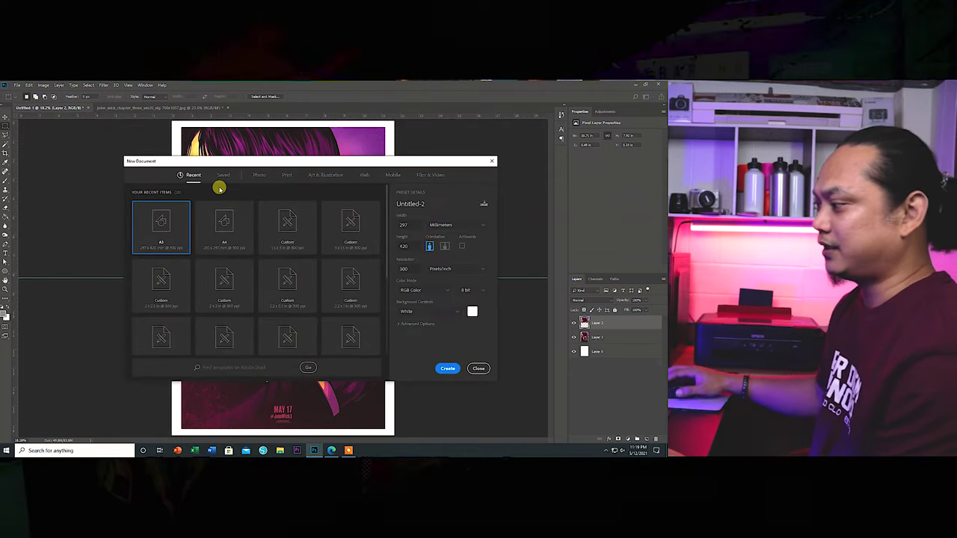
{"action": "left_click", "coordinate": [225, 226]}
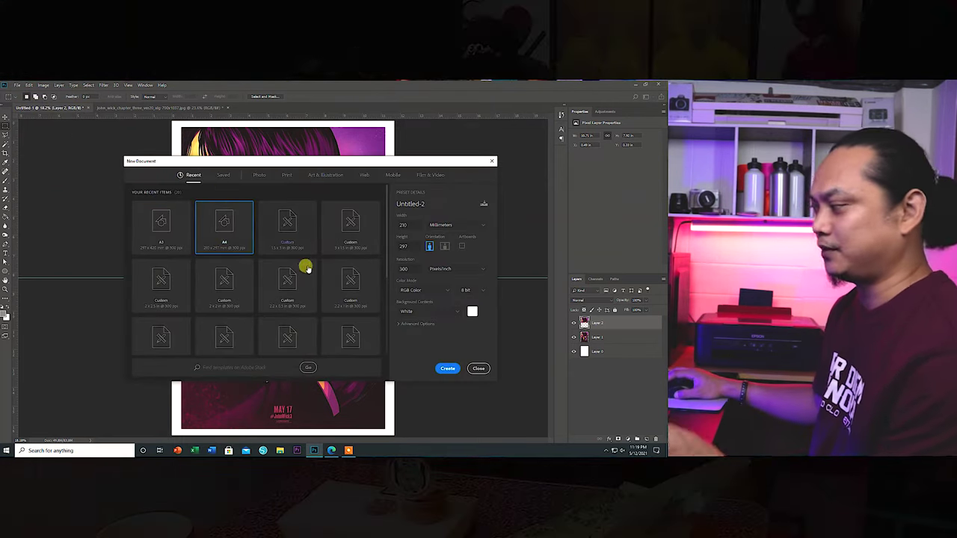
{"action": "double_click", "coordinate": [404, 267]}
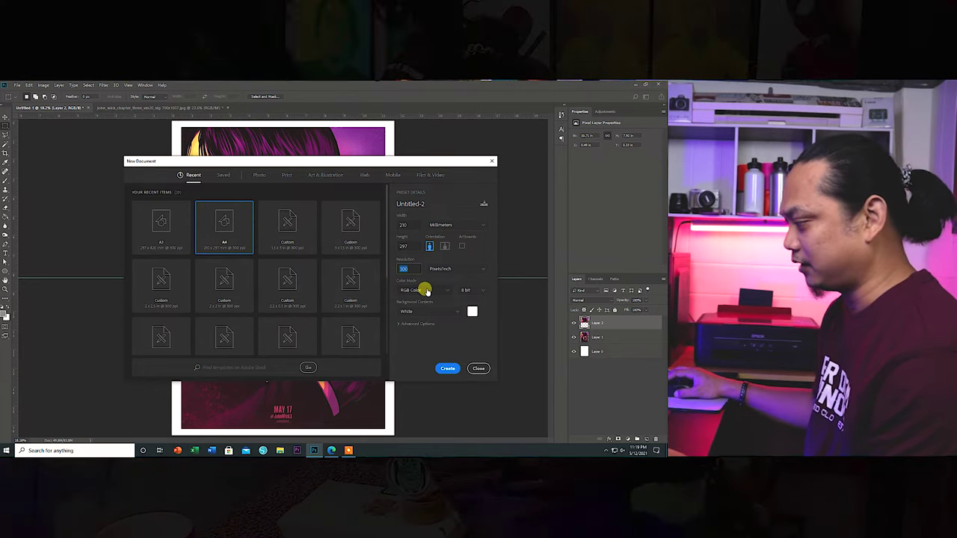
{"action": "left_click", "coordinate": [447, 369]}
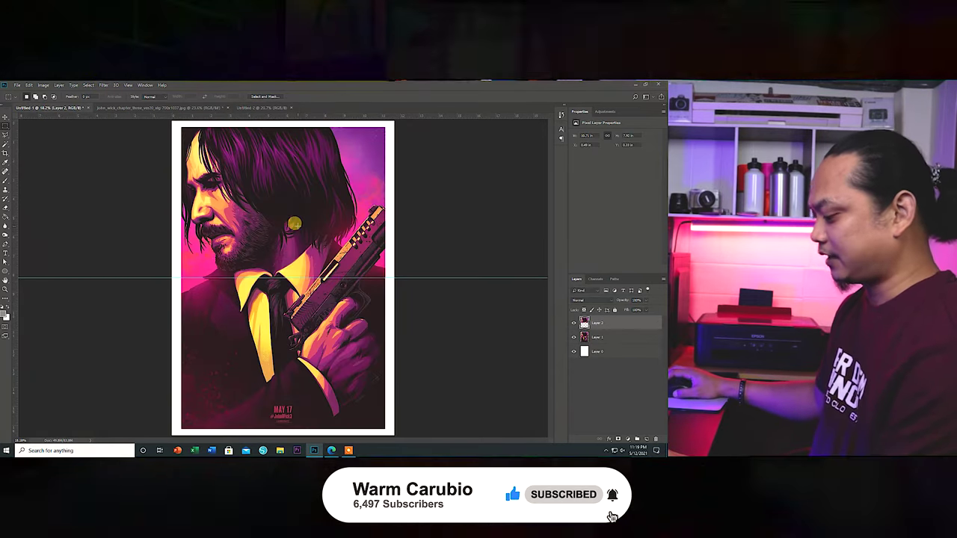
Copy the poster's upper half from Untitled-1 into Untitled-2 and rotate it 90° counter clockwise to fit the A4 page.
{"action": "key", "text": "v"}
{"action": "left_click_drag", "start_coordinate": [295, 224], "coordinate": [349, 231]}
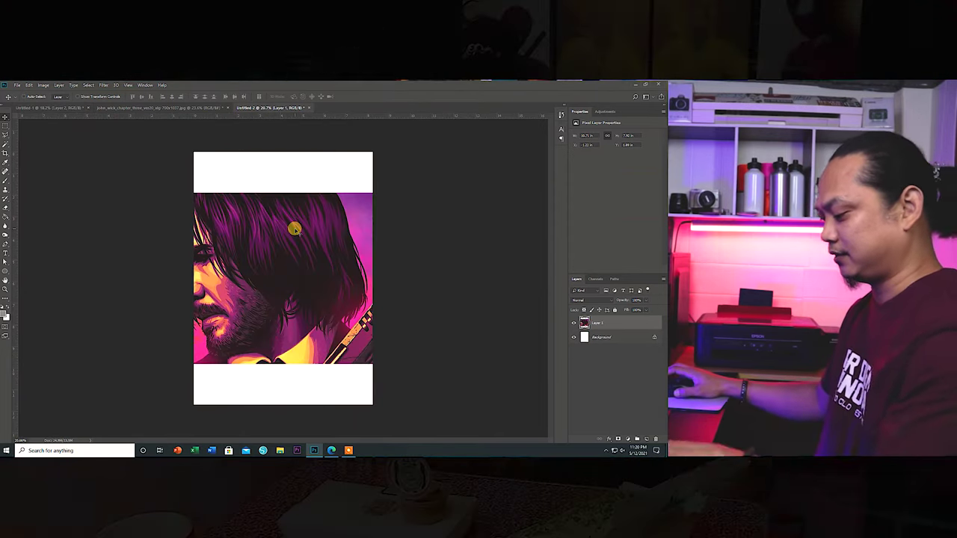
{"action": "key", "text": "ctrl+t"}
{"action": "right_click", "coordinate": [312, 298]}
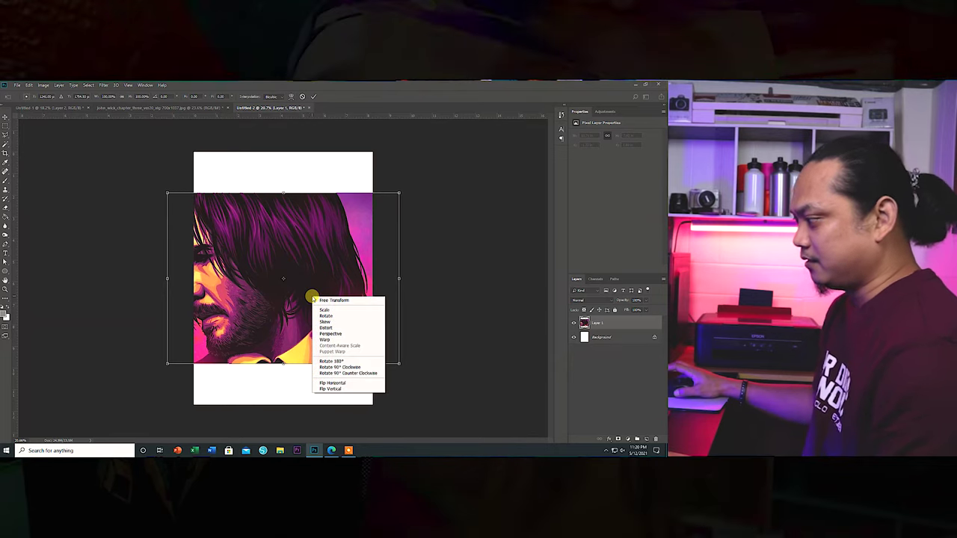
{"action": "left_click", "coordinate": [349, 374]}
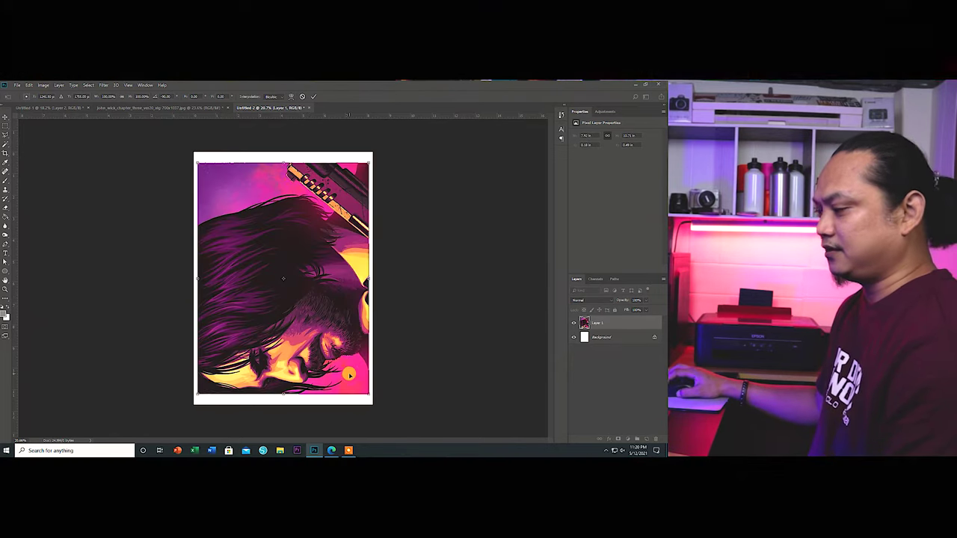
{"action": "left_click", "coordinate": [313, 97]}
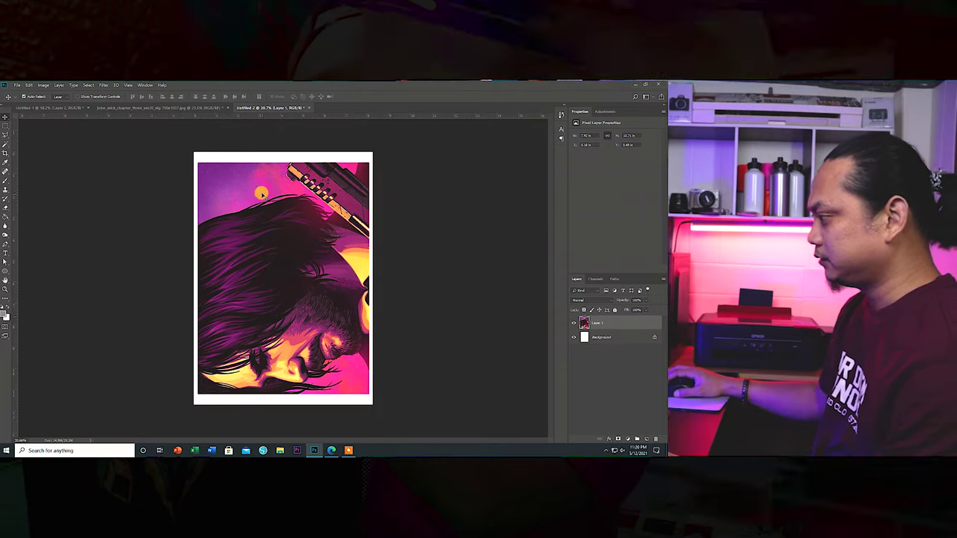
Add a Brightness/Contrast adjustment layer above the rotated poster half and set its brightness to 50.
{"action": "left_click", "coordinate": [626, 439]}
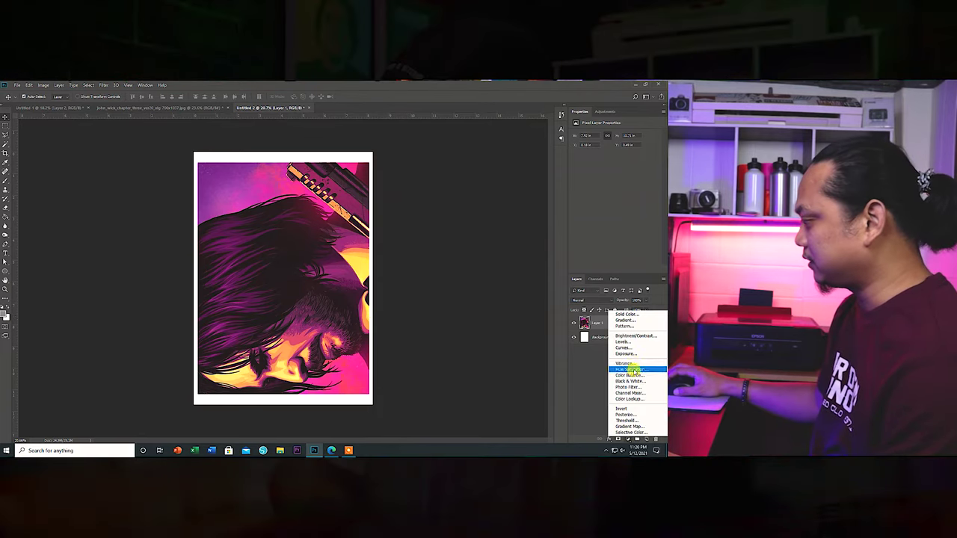
{"action": "left_click", "coordinate": [628, 335]}
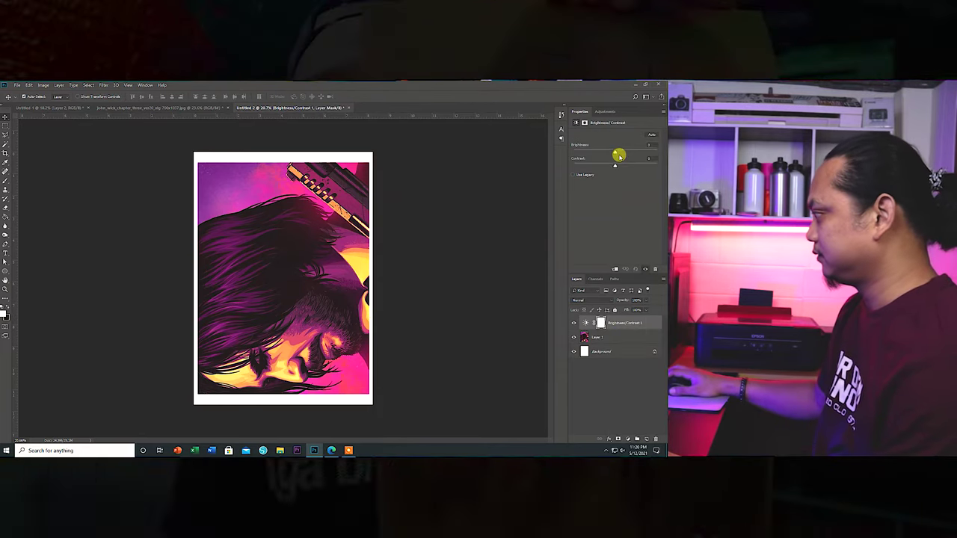
{"action": "mouse_move", "coordinate": [616, 152]}
{"action": "left_mouse_down"}
{"action": "mouse_move", "coordinate": [644, 151]}
{"action": "mouse_move", "coordinate": [610, 156]}
{"action": "mouse_move", "coordinate": [630, 155]}
{"action": "left_mouse_up"}
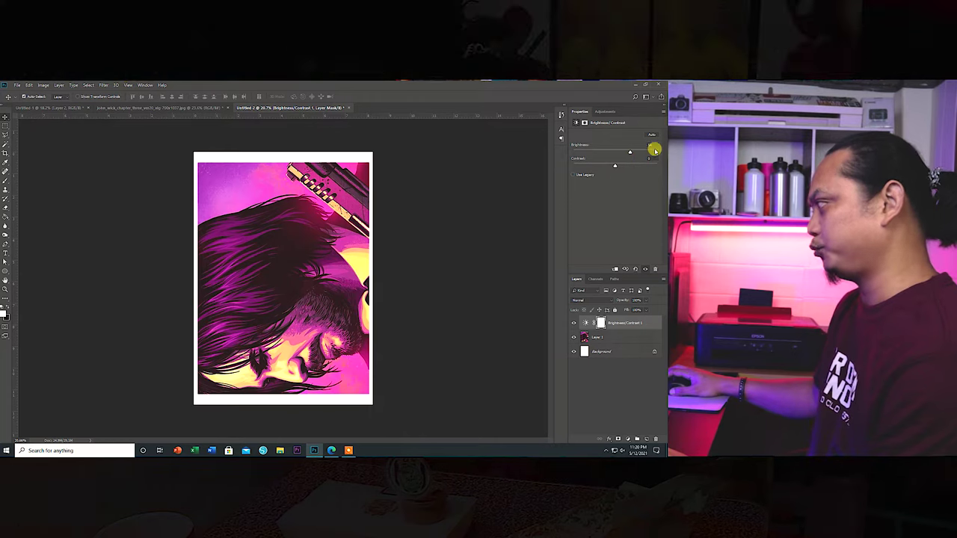
{"action": "double_click", "coordinate": [649, 144]}
{"action": "type", "text": "0"}
{"action": "key", "text": "ctrl+z"}
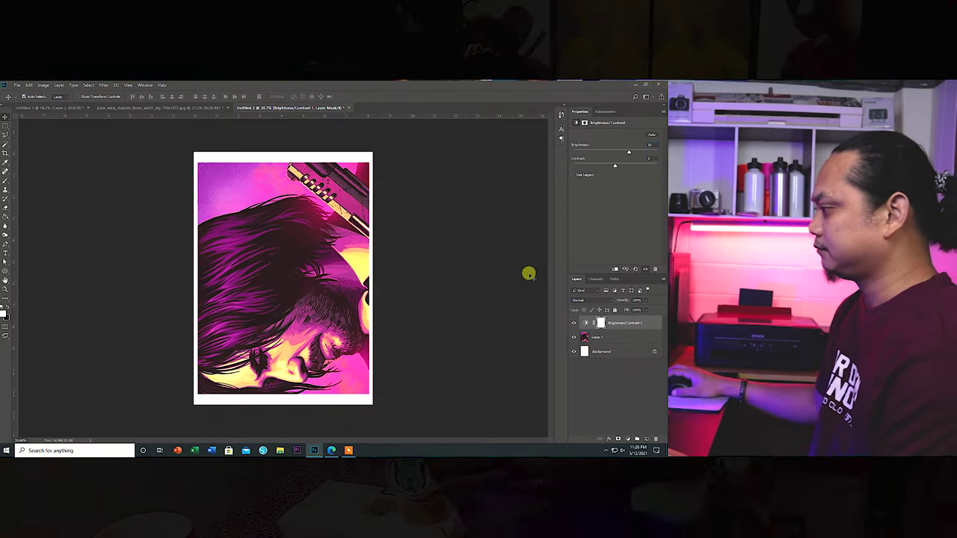
Open the print settings, choose the EPSON L360 Series (Copy 1) printer, and set its document size to A4 210 x 297 mm.
{"action": "key", "text": "ctrl+p"}
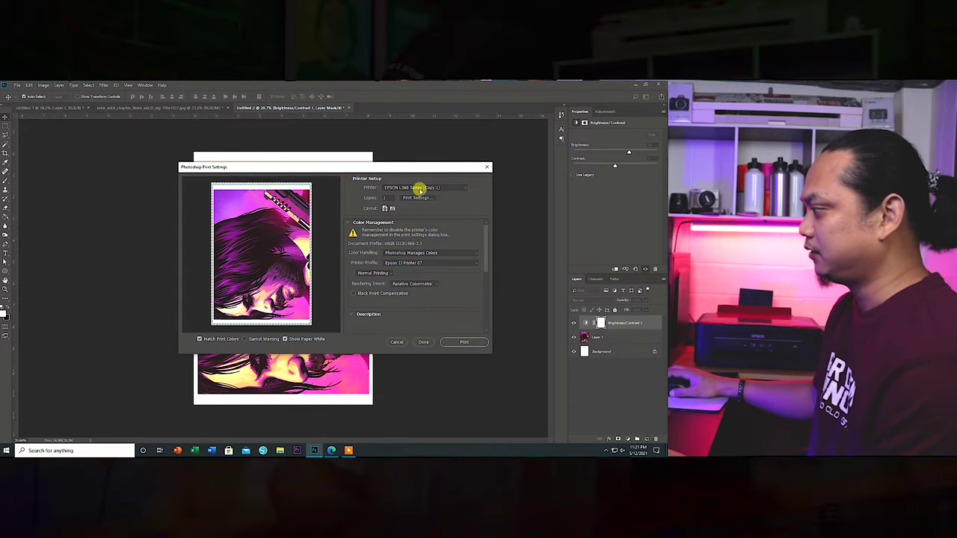
{"action": "left_click", "coordinate": [420, 188]}
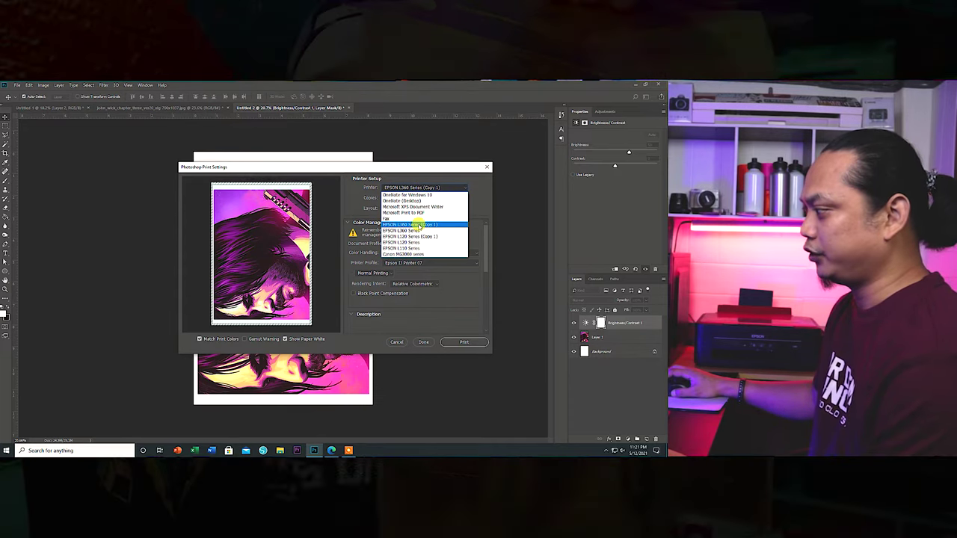
{"action": "left_click", "coordinate": [411, 224]}
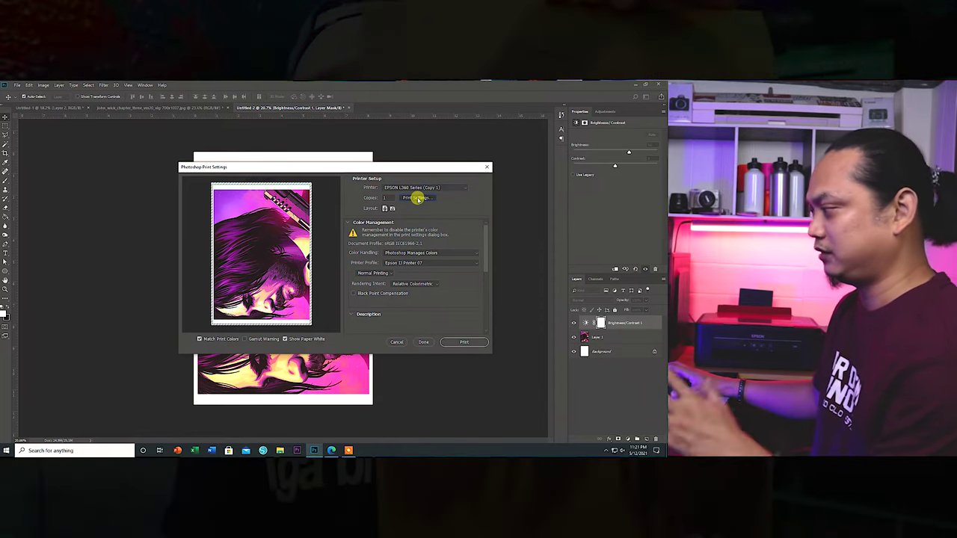
{"action": "left_click", "coordinate": [417, 197]}
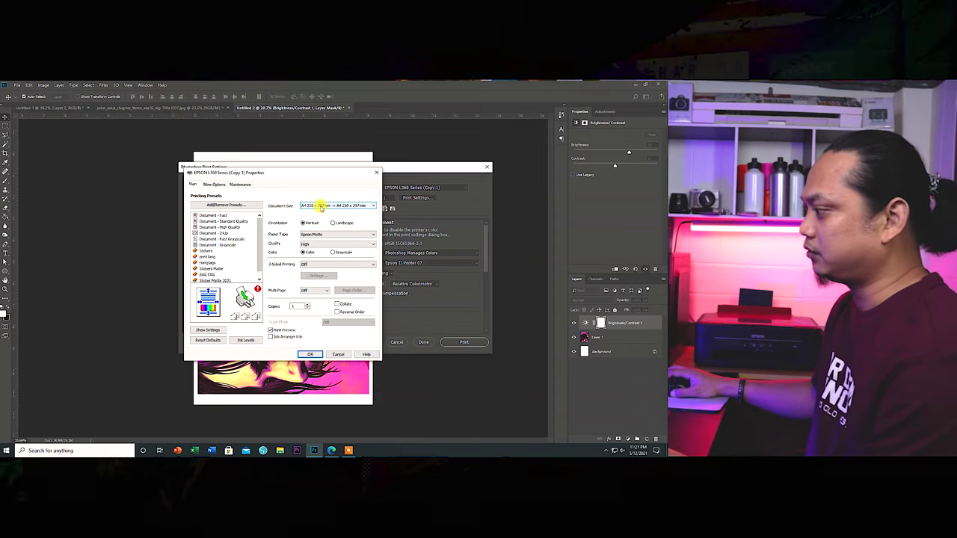
{"action": "left_click", "coordinate": [319, 206]}
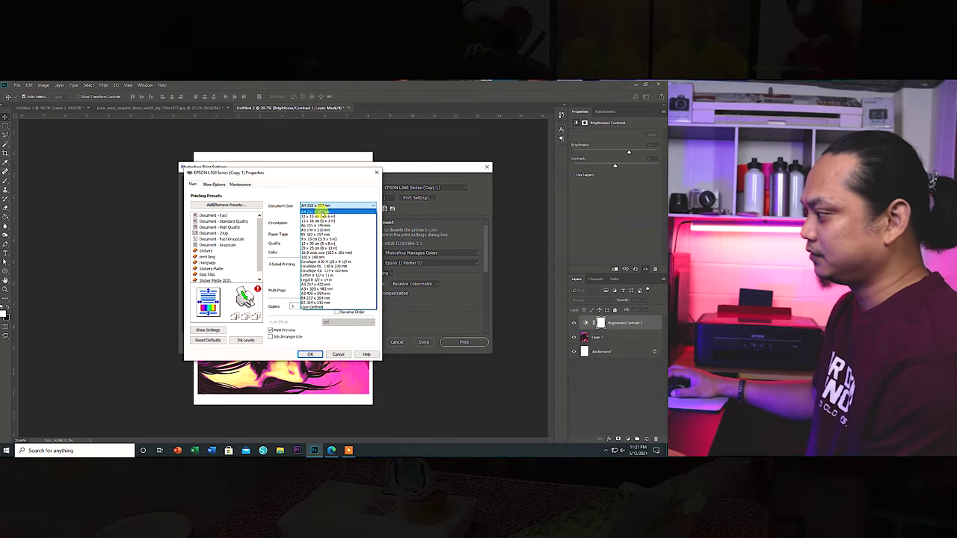
{"action": "left_click", "coordinate": [317, 210]}
Set the printer's paper type to Epson Matte and the quality to High, keeping Print Preview enabled.
{"action": "left_click", "coordinate": [218, 184]}
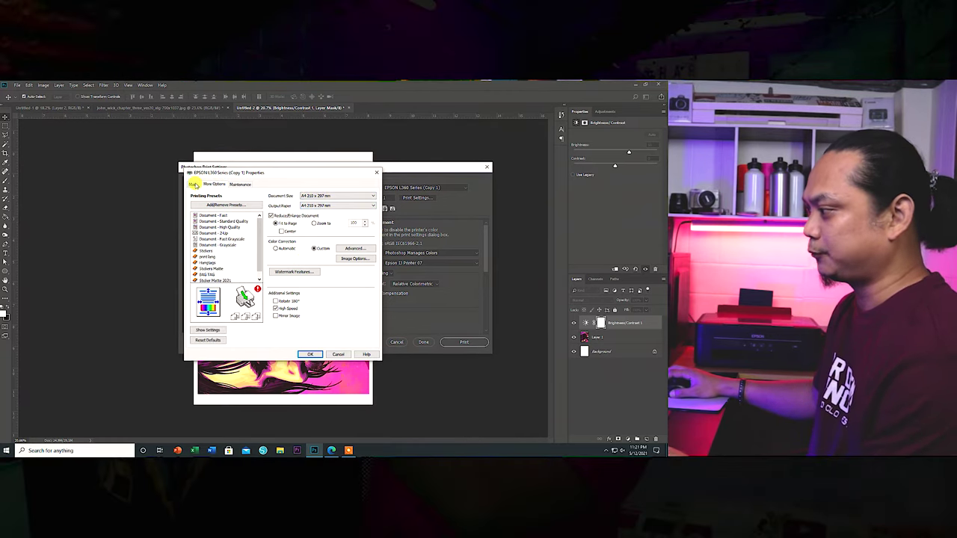
{"action": "left_click", "coordinate": [193, 184]}
{"action": "left_click", "coordinate": [348, 237]}
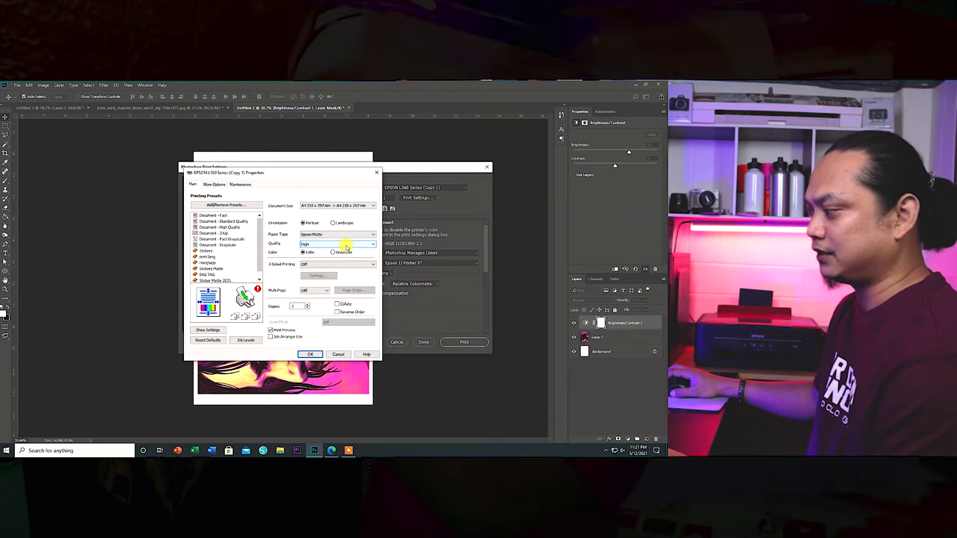
{"action": "left_click", "coordinate": [347, 245]}
{"action": "left_click", "coordinate": [345, 249]}
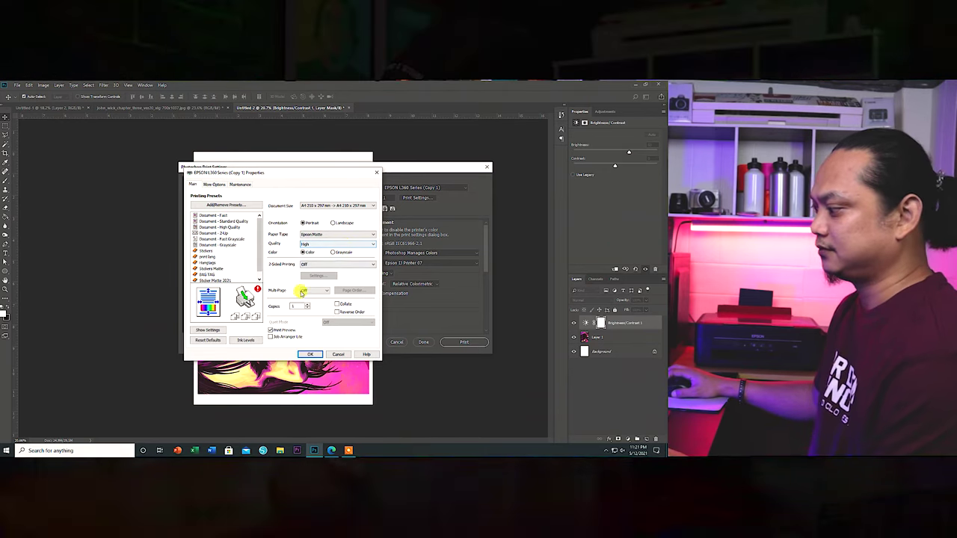
{"action": "left_click", "coordinate": [270, 330]}
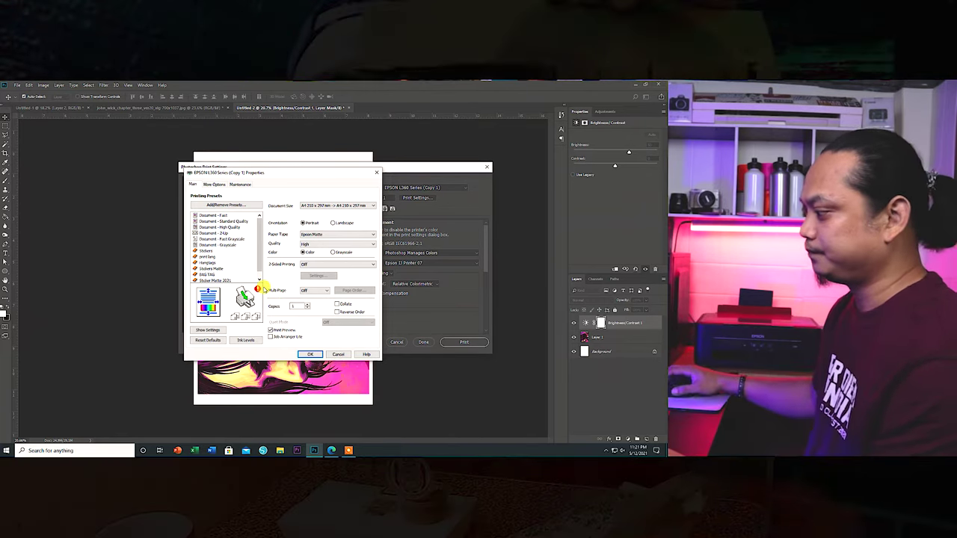
Set the printer's custom color correction to PhotoEnhance, turn off High Speed, and accept the printer properties.
{"action": "left_click", "coordinate": [214, 184]}
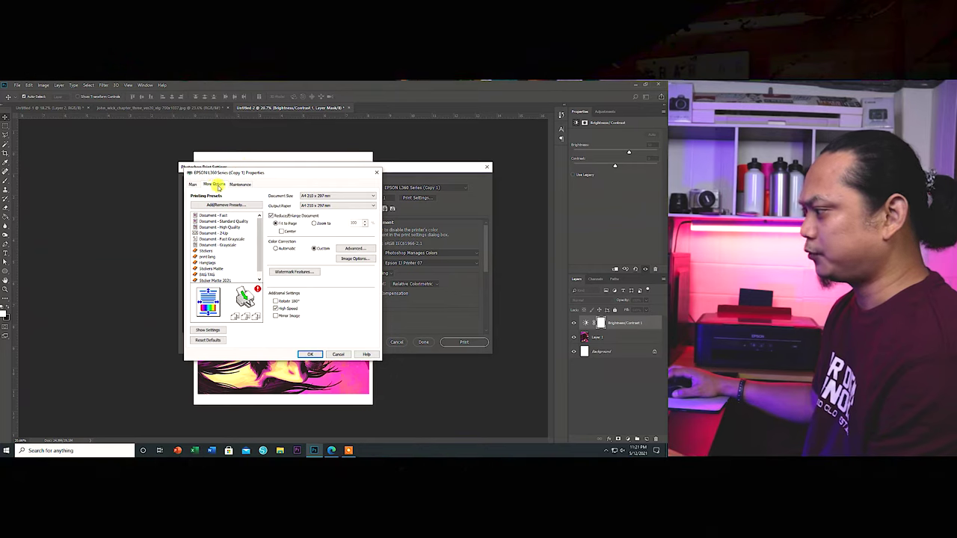
{"action": "left_click", "coordinate": [348, 248]}
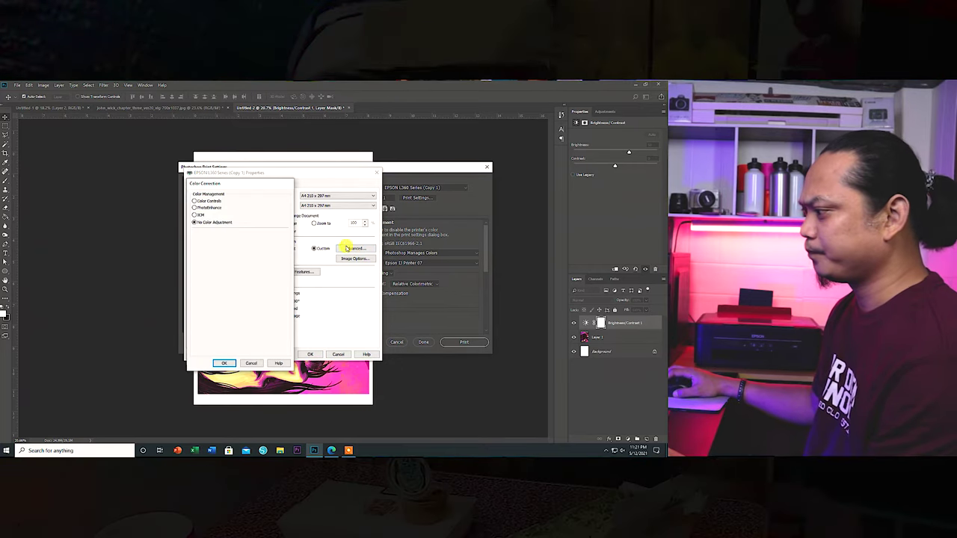
{"action": "left_click", "coordinate": [210, 207]}
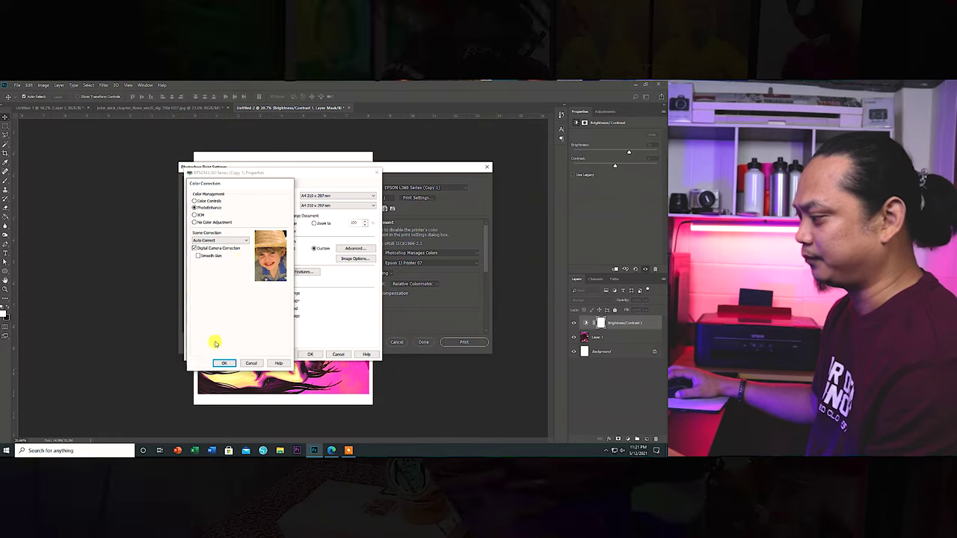
{"action": "left_click", "coordinate": [222, 363]}
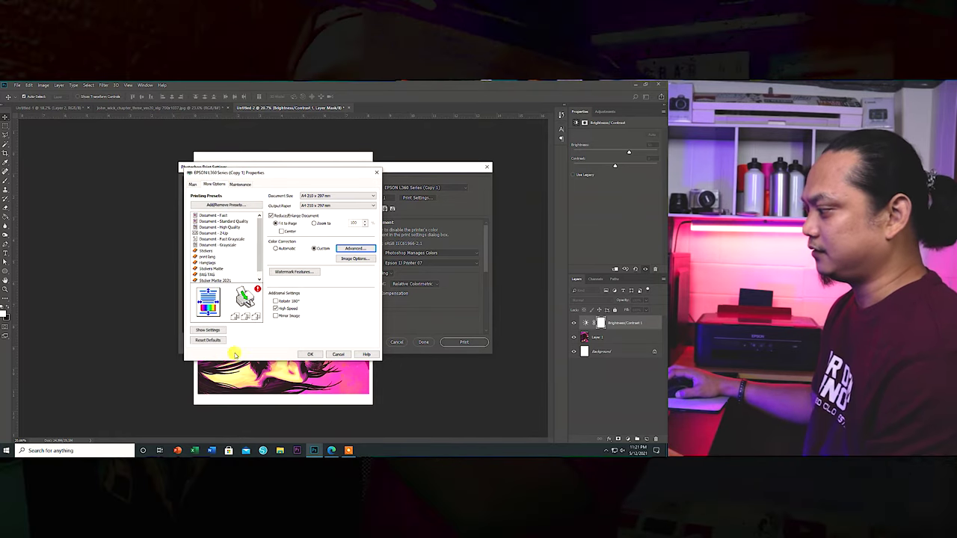
{"action": "left_click", "coordinate": [275, 308]}
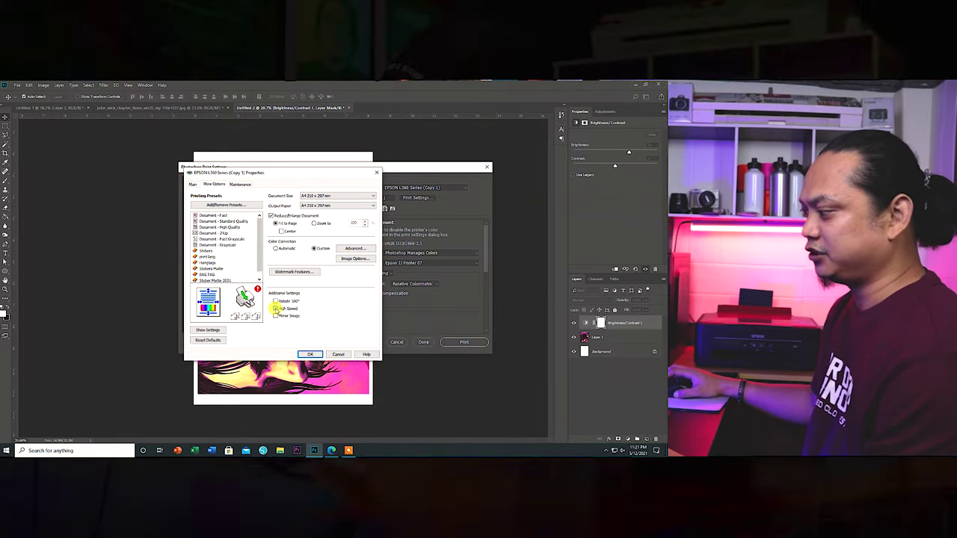
{"action": "left_click", "coordinate": [310, 353]}
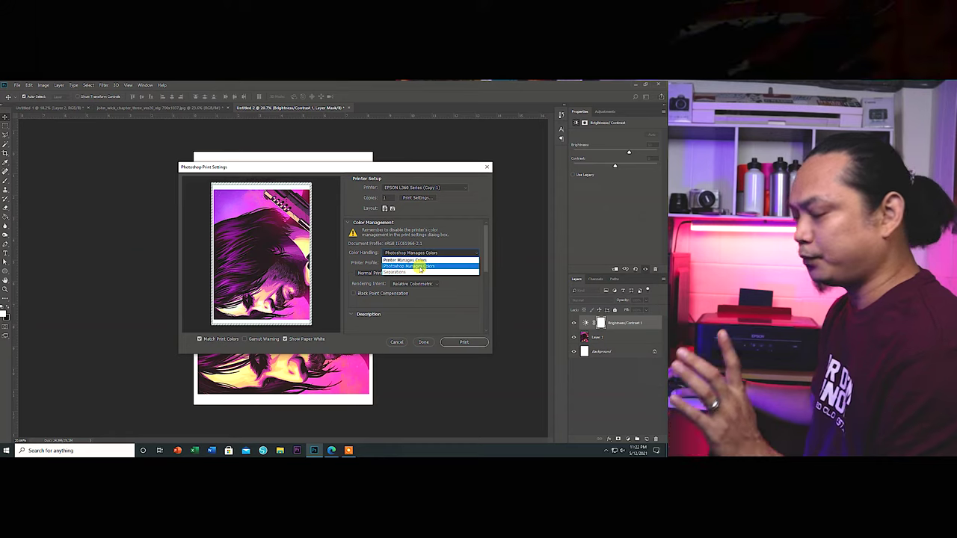
Choose Photoshop Manages Colors, switch Black Point Compensation on and back off, and close the print settings without printing.
{"action": "left_click", "coordinate": [419, 267]}
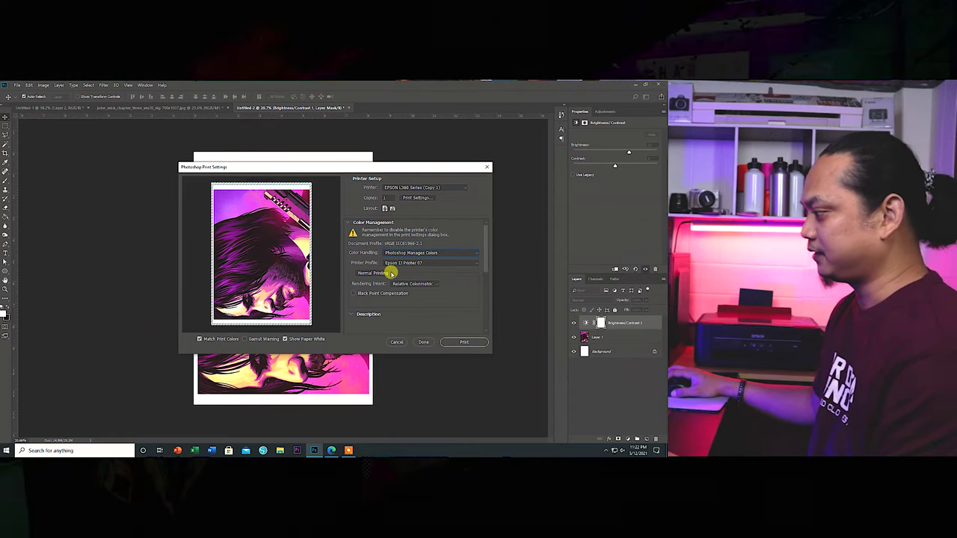
{"action": "left_click", "coordinate": [352, 293]}
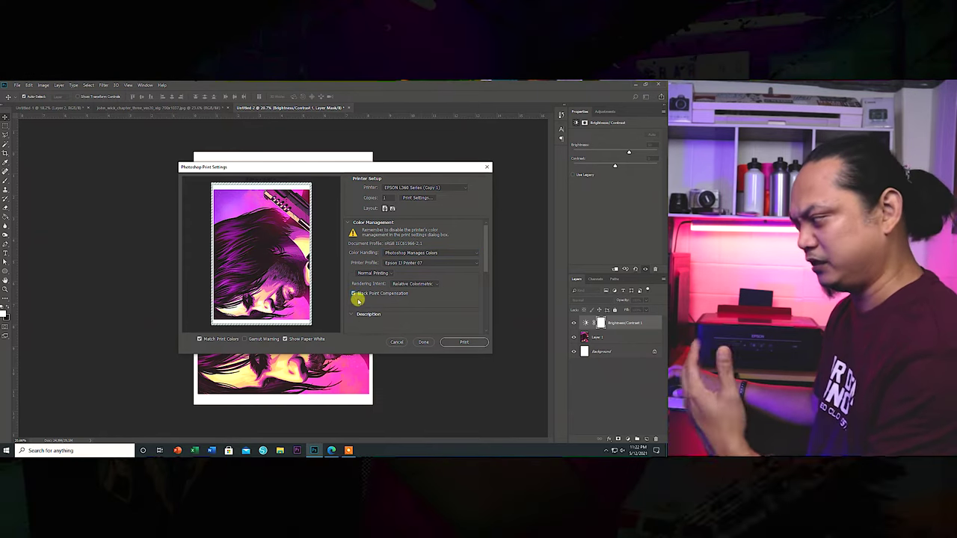
{"action": "left_click", "coordinate": [353, 294]}
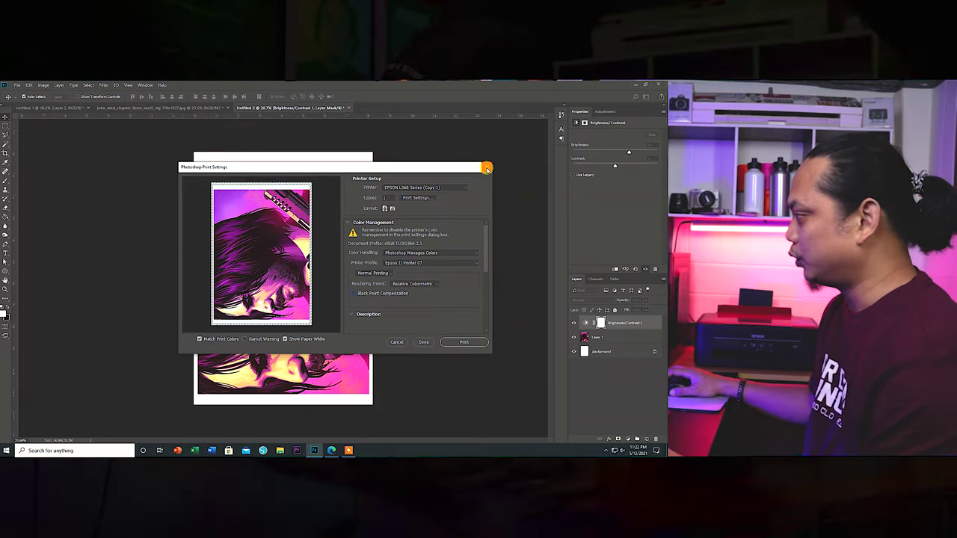
{"action": "left_click", "coordinate": [486, 168]}
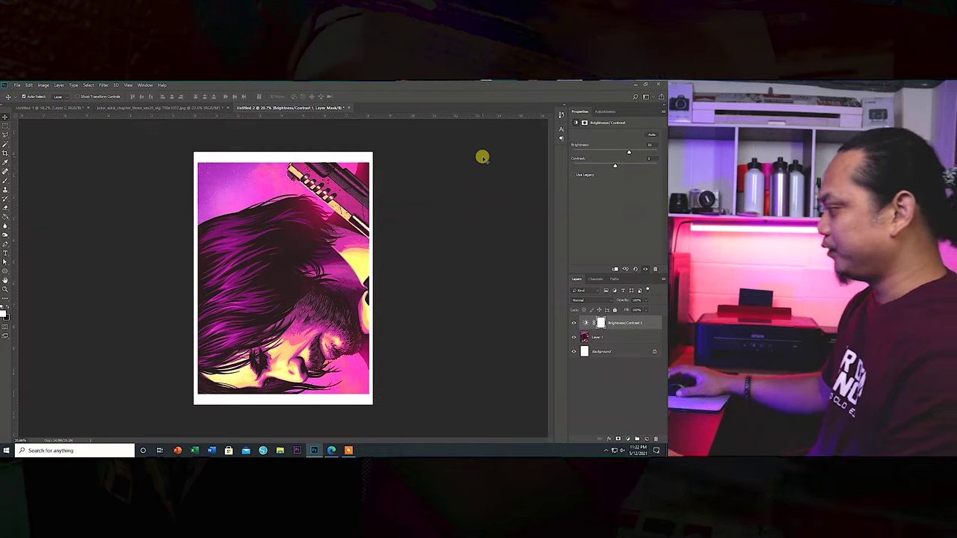
Switch back to Untitled-1 and copy the part of Layer 1 below the guide to a new layer with a rectangular selection.
{"action": "left_click", "coordinate": [65, 108]}
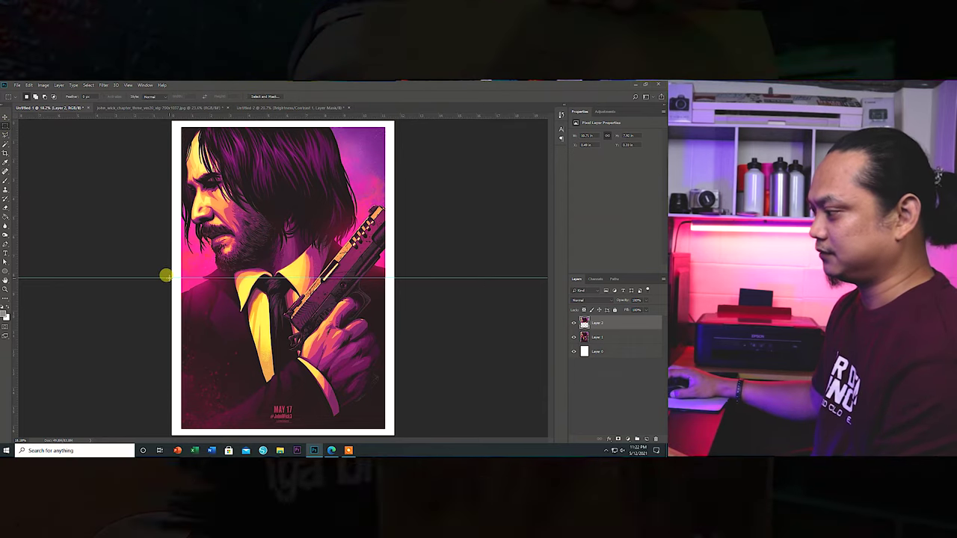
{"action": "left_click_drag", "start_coordinate": [166, 276], "coordinate": [395, 433]}
{"action": "left_click", "coordinate": [412, 407]}
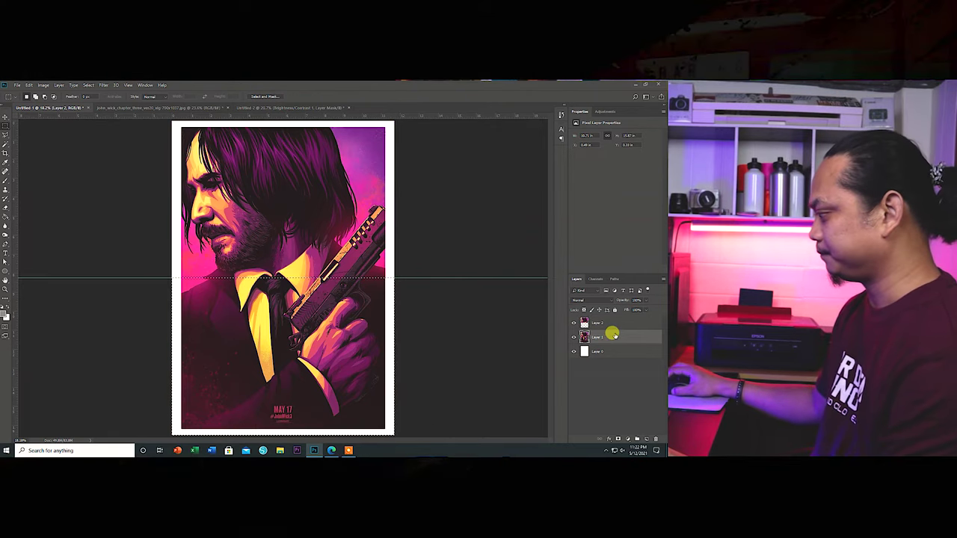
{"action": "left_click", "coordinate": [600, 337]}
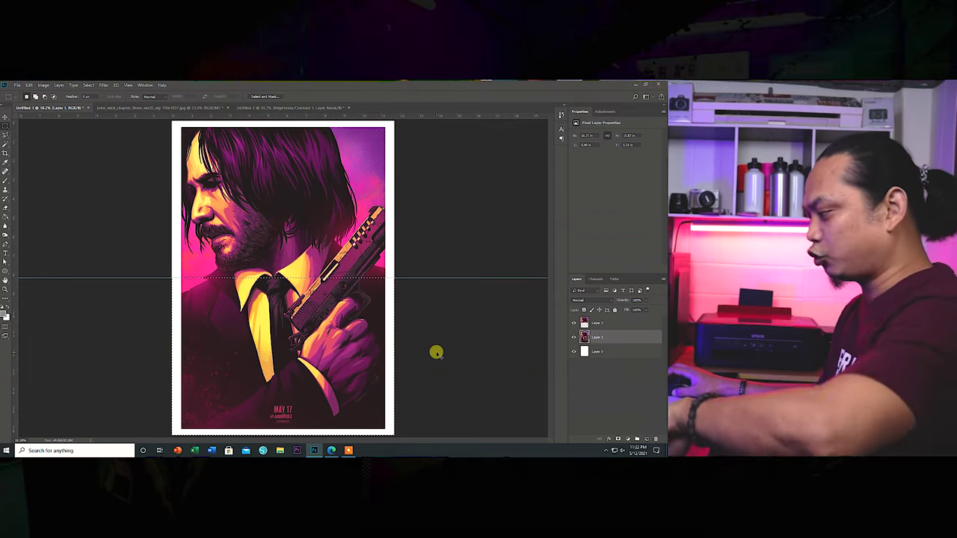
{"action": "key", "text": "ctrl+j"}
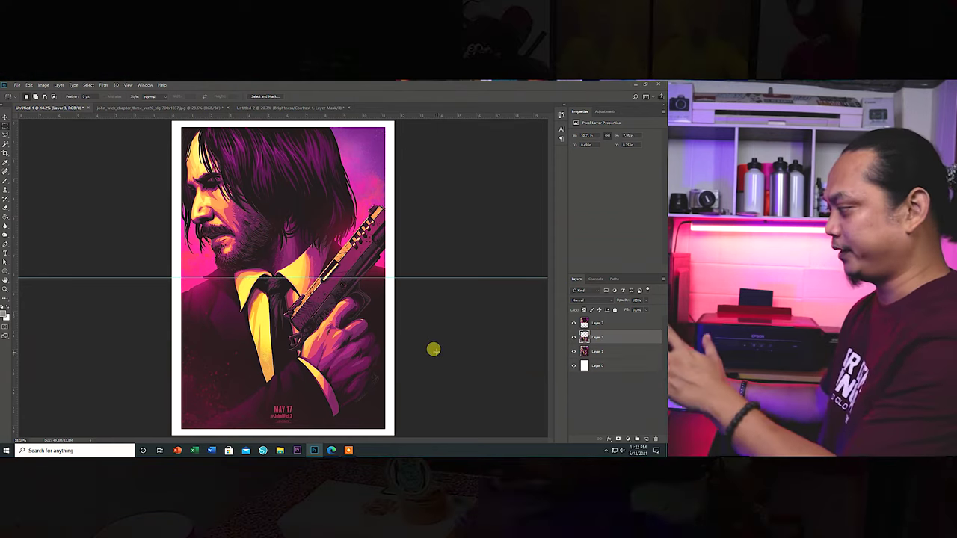
Copy the lower-half poster layer from Untitled-1 into the Untitled-2 document with the Move tool.
{"action": "key", "text": "v"}
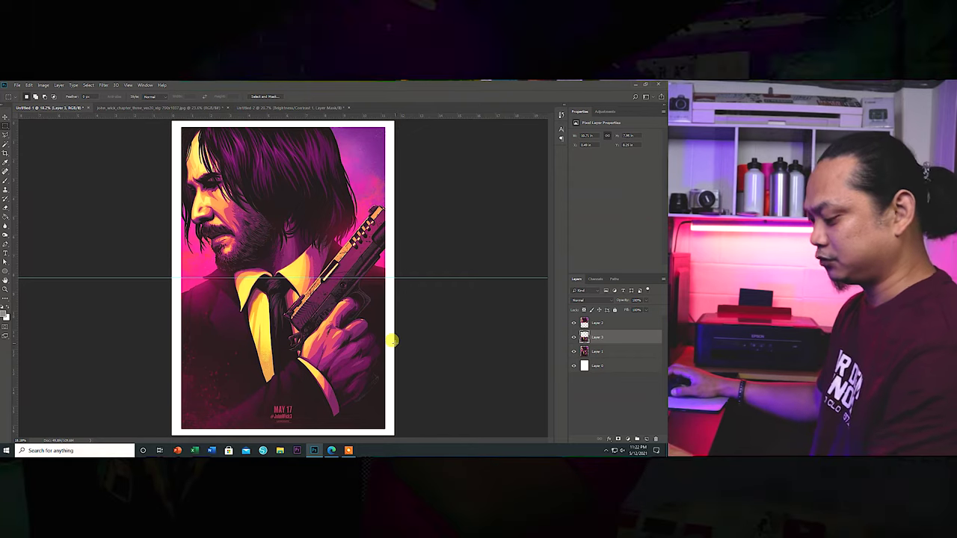
{"action": "left_click_drag", "start_coordinate": [353, 337], "coordinate": [97, 133]}
{"action": "left_click_drag", "start_coordinate": [192, 115], "coordinate": [300, 240]}
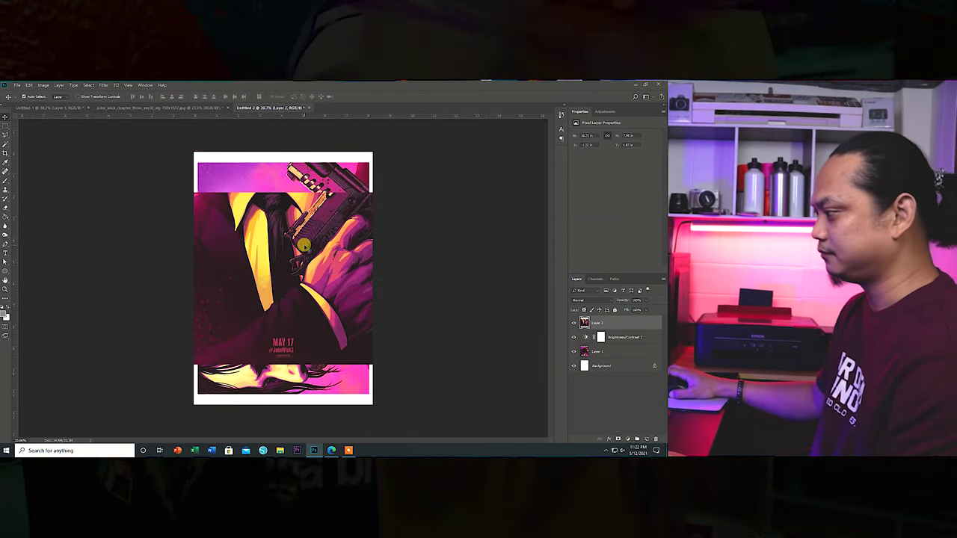
Rotate the lower poster half 90° counter clockwise to fit the portrait A4 page and apply the transform.
{"action": "key", "text": "ctrl+t"}
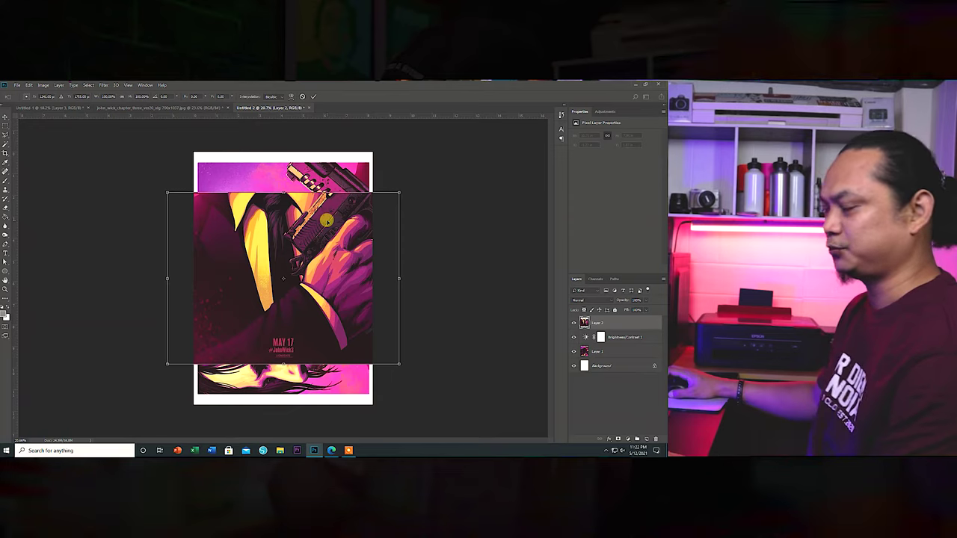
{"action": "right_click", "coordinate": [326, 220]}
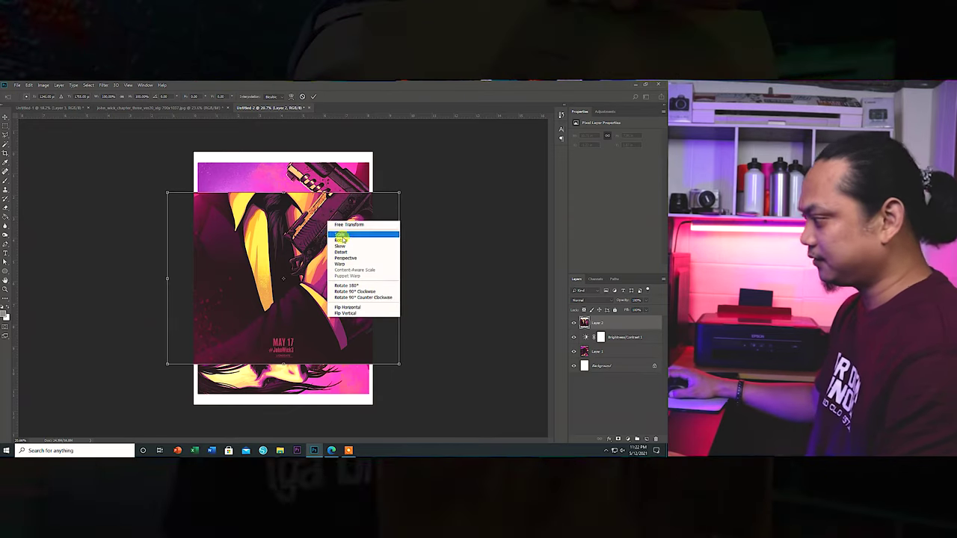
{"action": "left_click", "coordinate": [355, 297]}
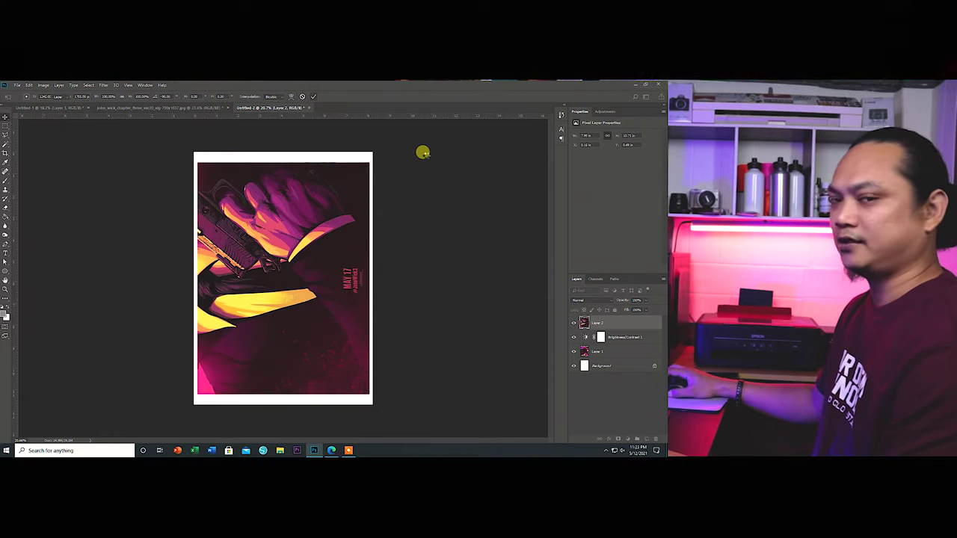
{"action": "left_click", "coordinate": [606, 320]}
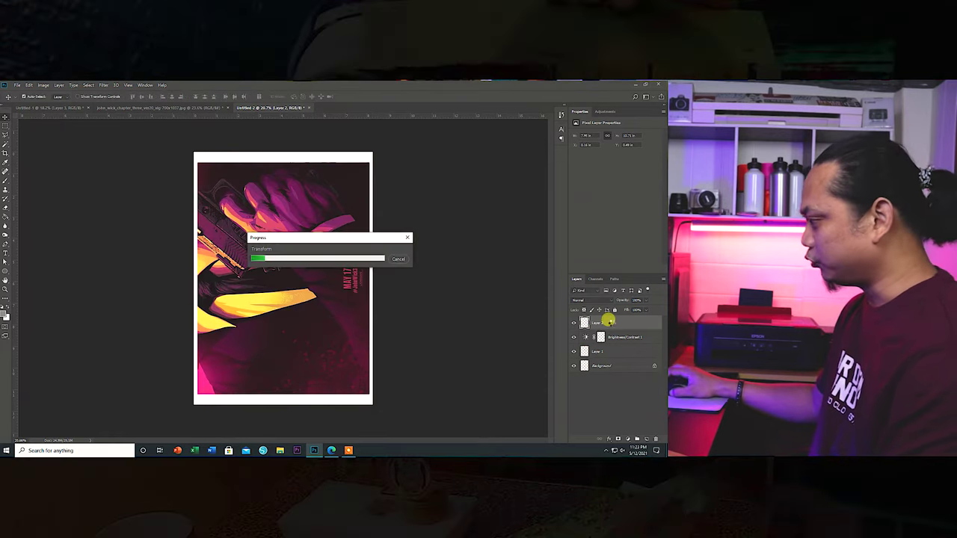